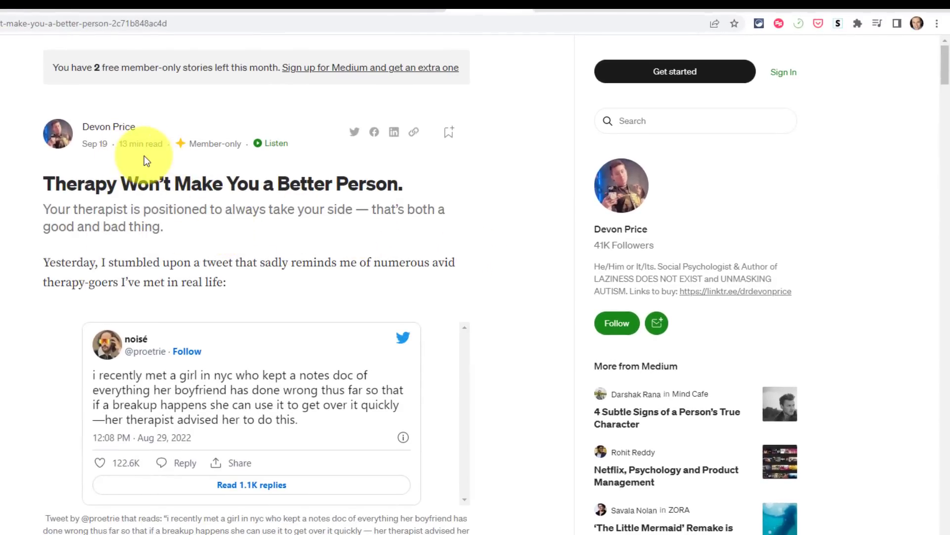
Save Medium's 'Therapy Won't Make You a Better Person' article to Pocket with the toolbar extension
left_click(817, 23)
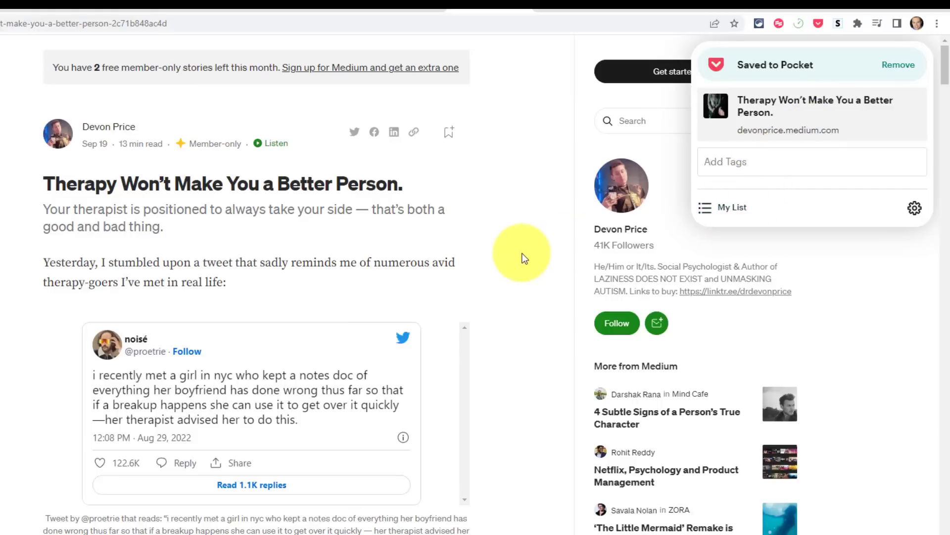
Switch to the Bleacher Report NBA trade-targets article and save it to Pocket
left_click(404, 7)
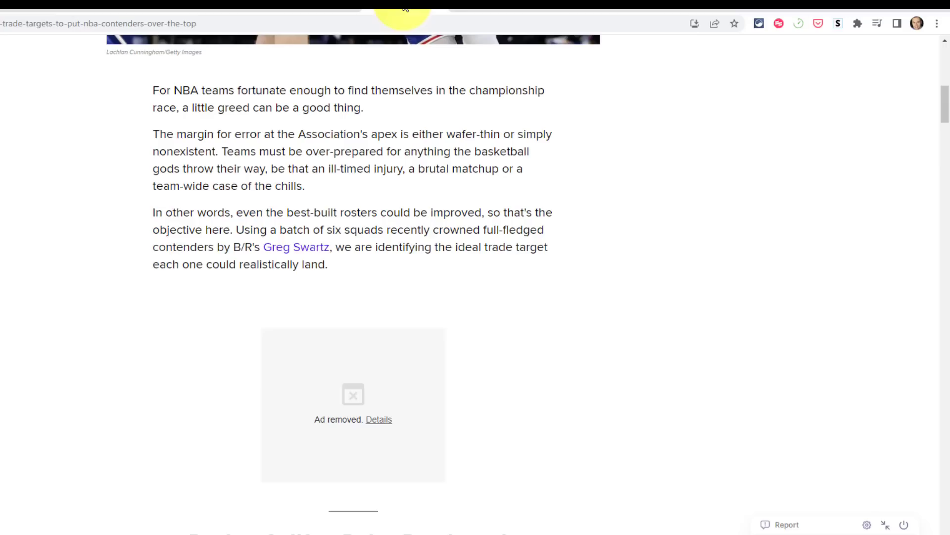
scroll(554, 253, "up", 2)
scroll(555, 253, "up", 7)
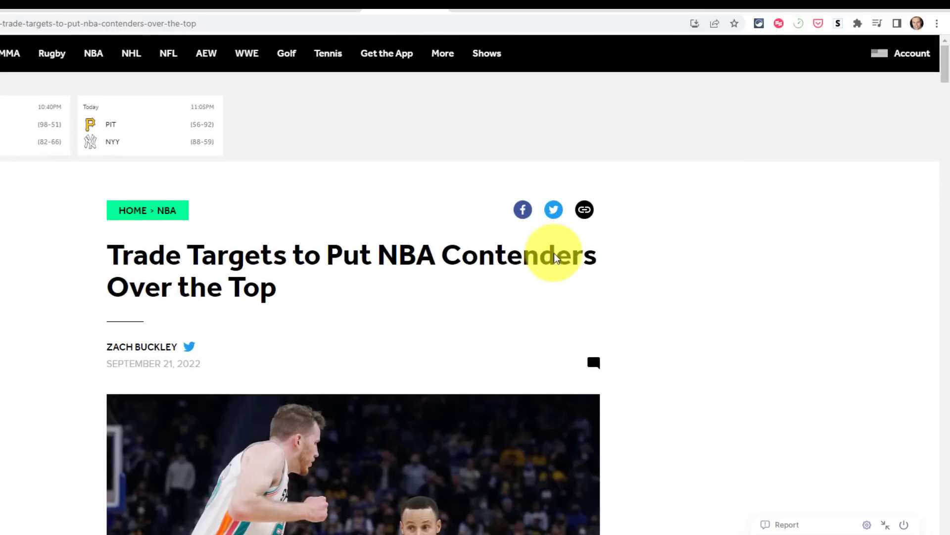
scroll(555, 254, "down", 5)
scroll(554, 253, "up", 4)
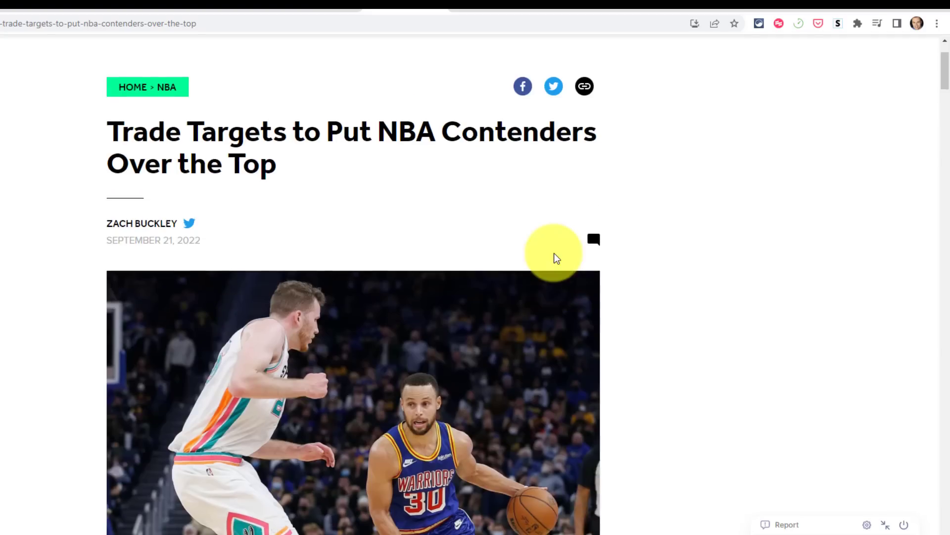
scroll(554, 254, "up", 2)
scroll(521, 268, "down", 4)
scroll(522, 268, "down", 6)
scroll(521, 268, "down", 5)
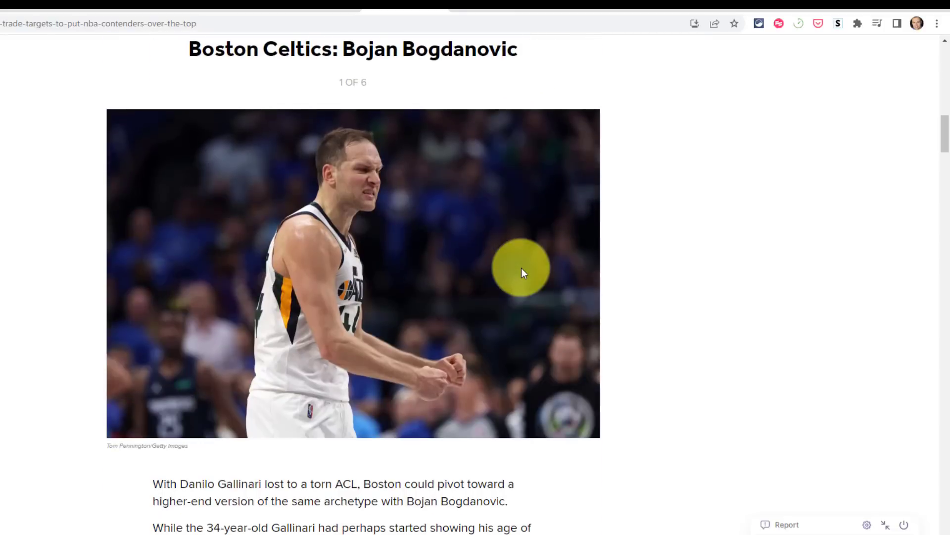
scroll(427, 283, "up", 10)
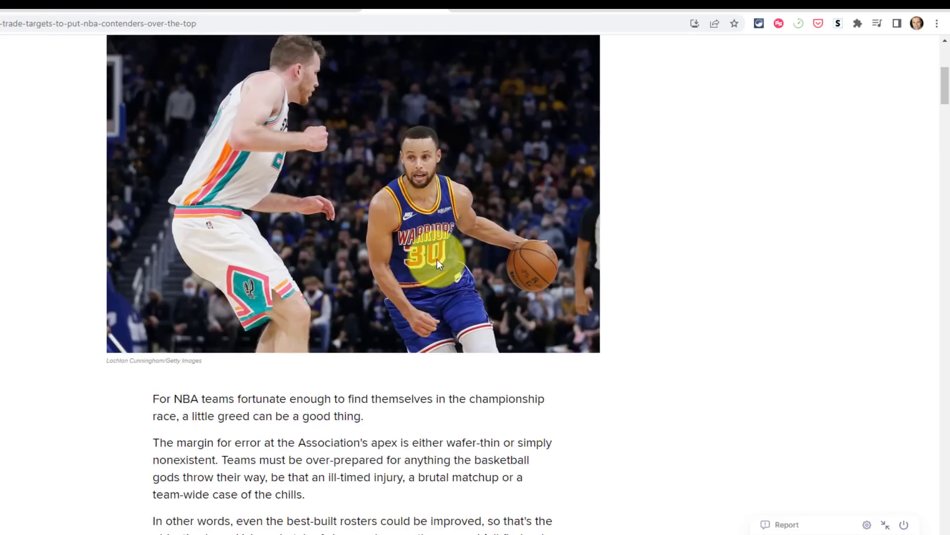
scroll(438, 259, "up", 3)
scroll(425, 348, "up", 1)
scroll(353, 333, "up", 2)
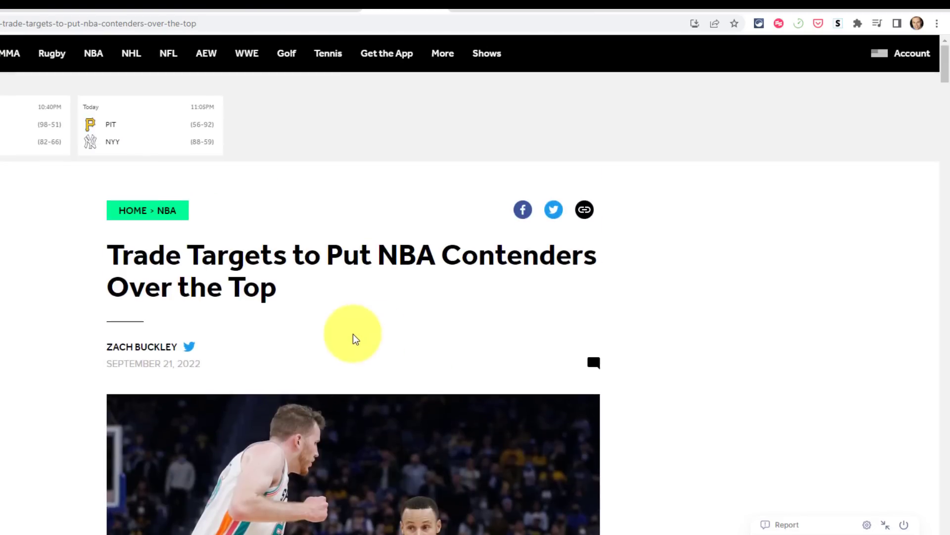
left_click(819, 25)
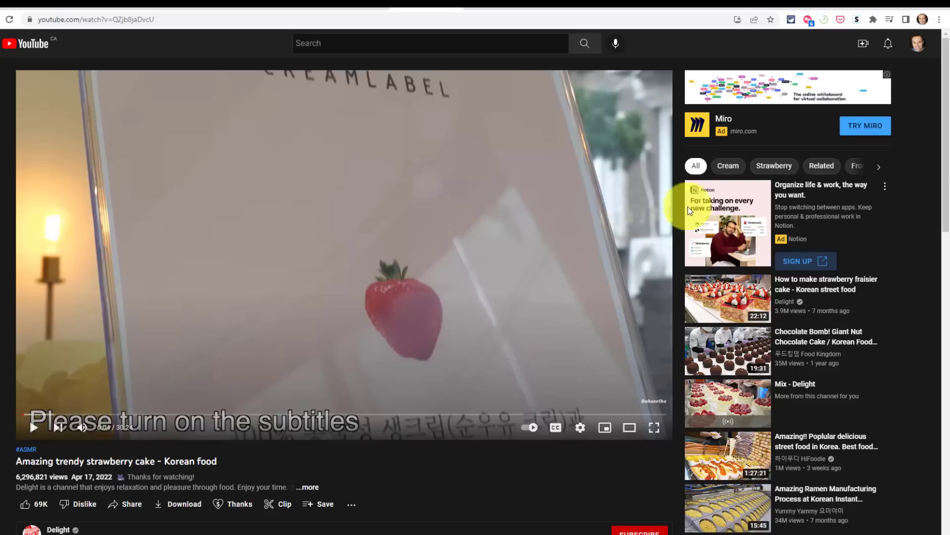
Save the YouTube 'Amazing trendy strawberry cake - Korean food' video to Pocket
left_click(840, 20)
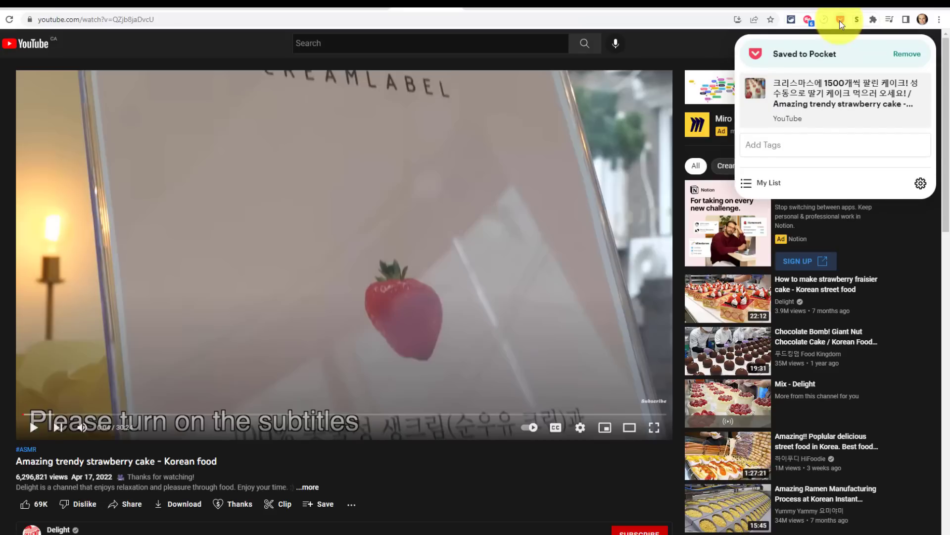
In Pocket's My List, view the Therapy article and the cake video, returning to the list after each
left_click(626, 7)
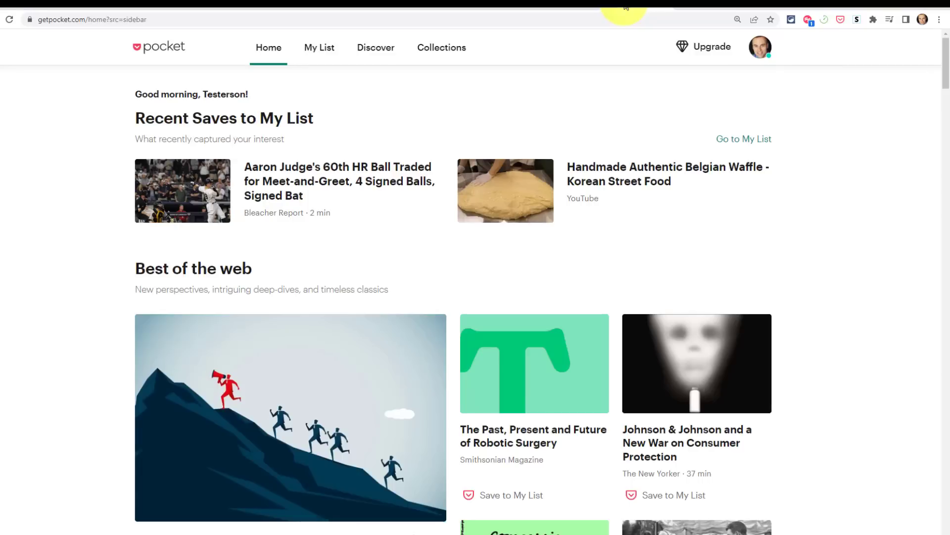
left_click(320, 47)
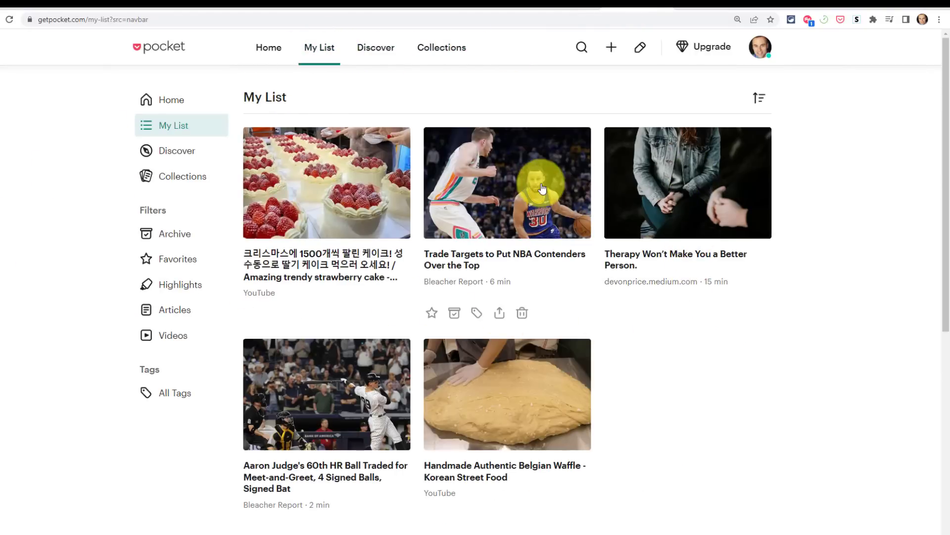
mouse_move(327, 183)
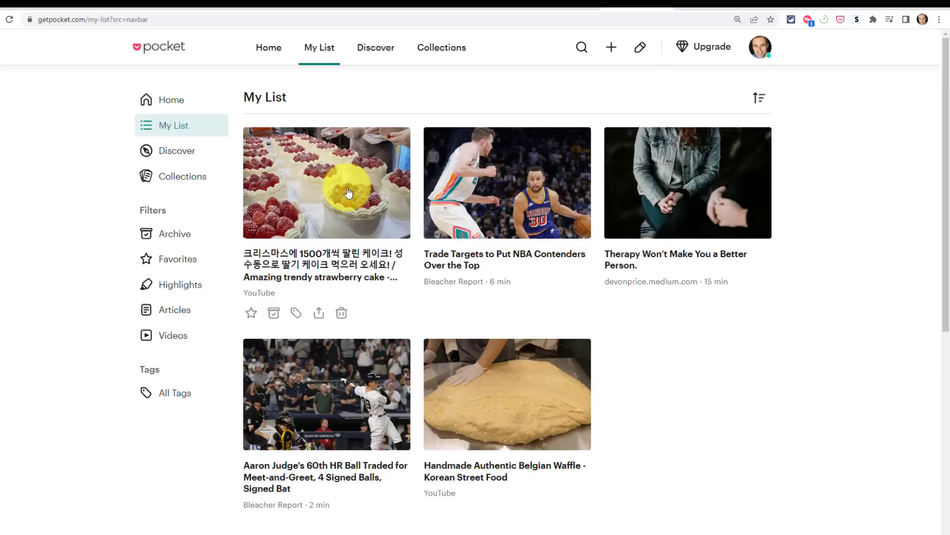
left_click(682, 192)
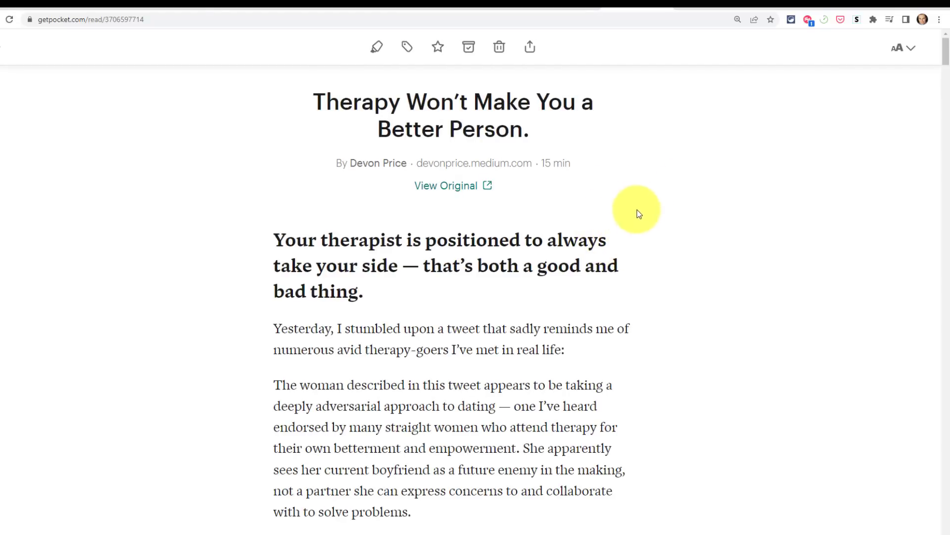
scroll(633, 185, "down", 4)
scroll(634, 185, "down", 3)
scroll(634, 185, "down", 1)
scroll(634, 185, "down", 4)
scroll(634, 185, "down", 3)
scroll(634, 185, "down", 1)
scroll(634, 184, "down", 3)
scroll(633, 185, "down", 3)
scroll(634, 185, "up", 8)
scroll(633, 185, "up", 5)
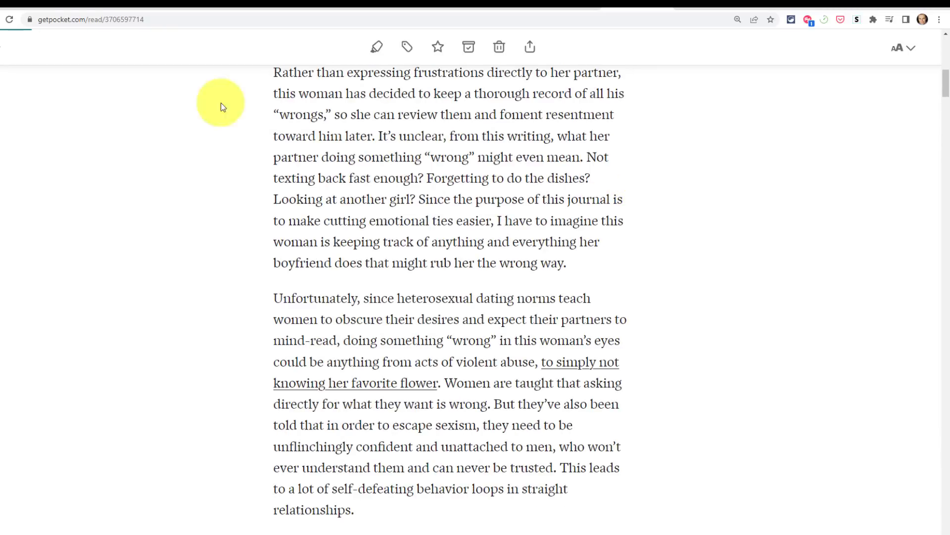
left_click(5, 46)
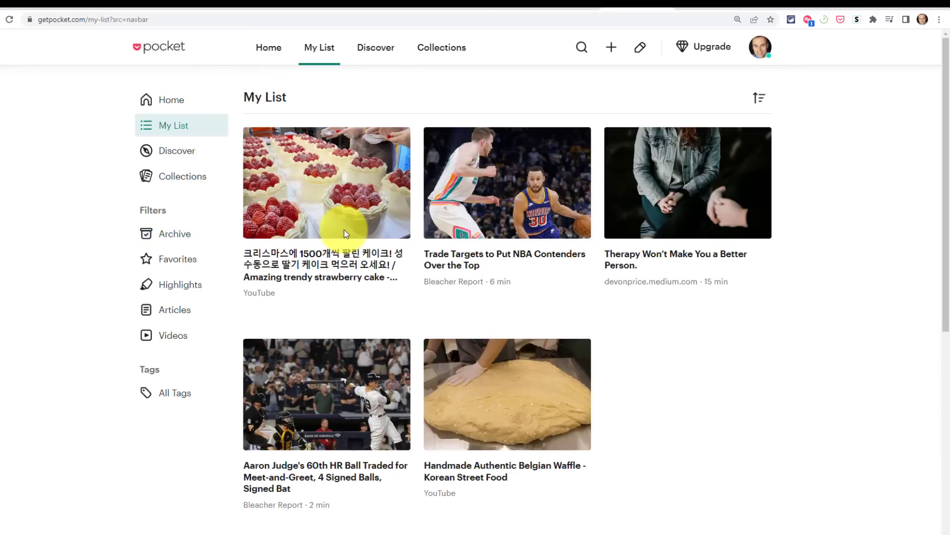
left_click(332, 186)
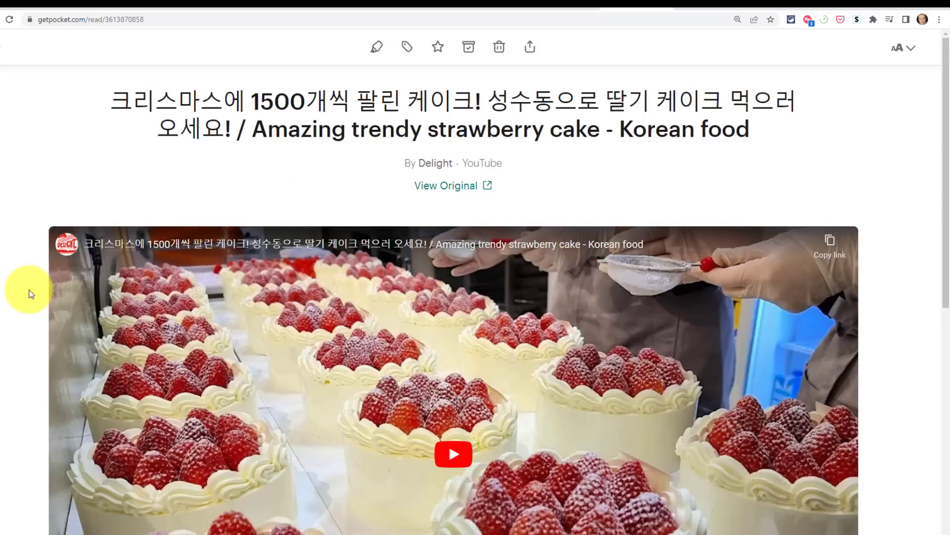
scroll(29, 290, "down", 2)
scroll(30, 294, "down", 2)
scroll(30, 294, "up", 1)
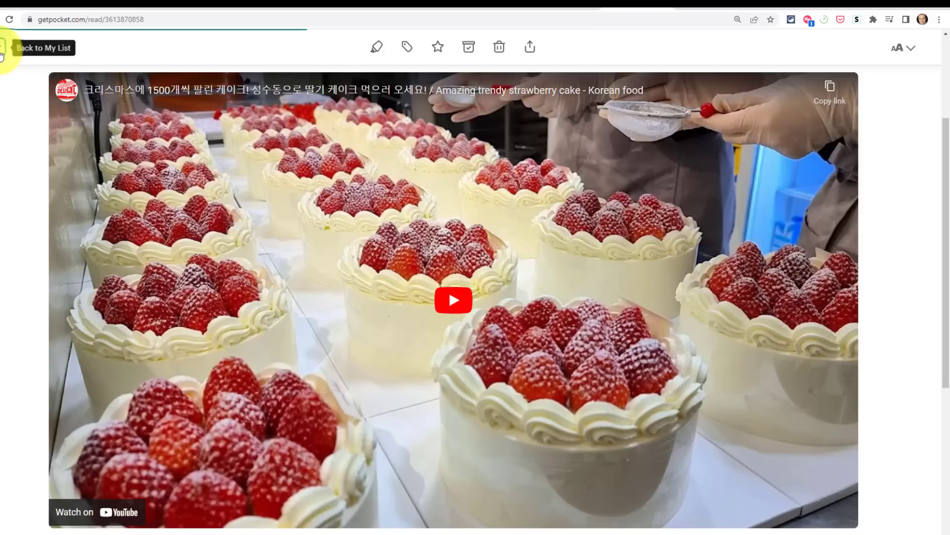
left_click(10, 47)
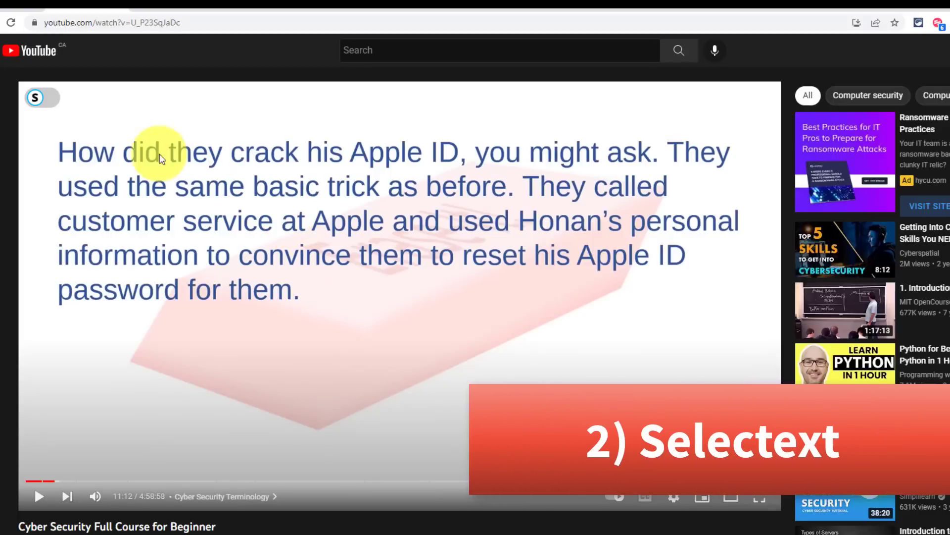
Turn on Selectext for the paused video and select the entire Apple ID slide paragraph
left_click(48, 102)
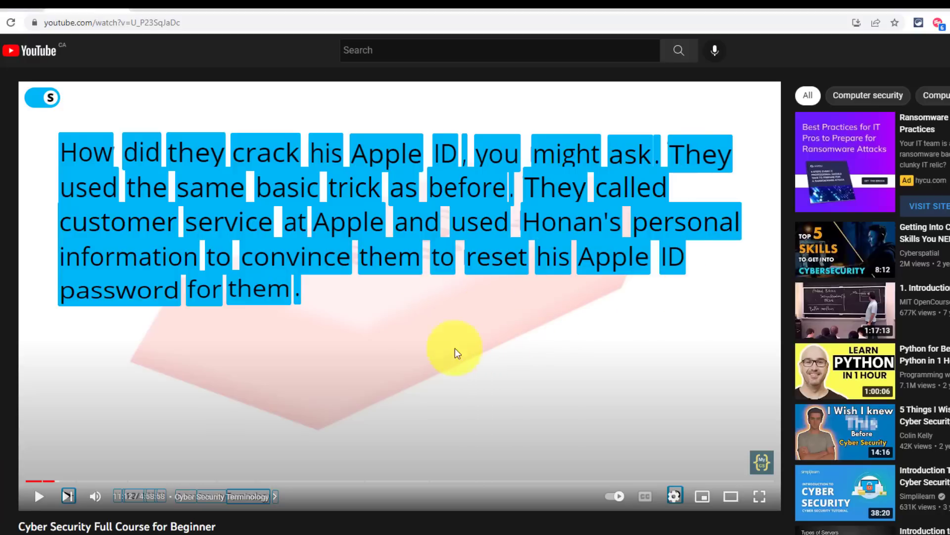
left_click_drag(40, 123, 174, 231)
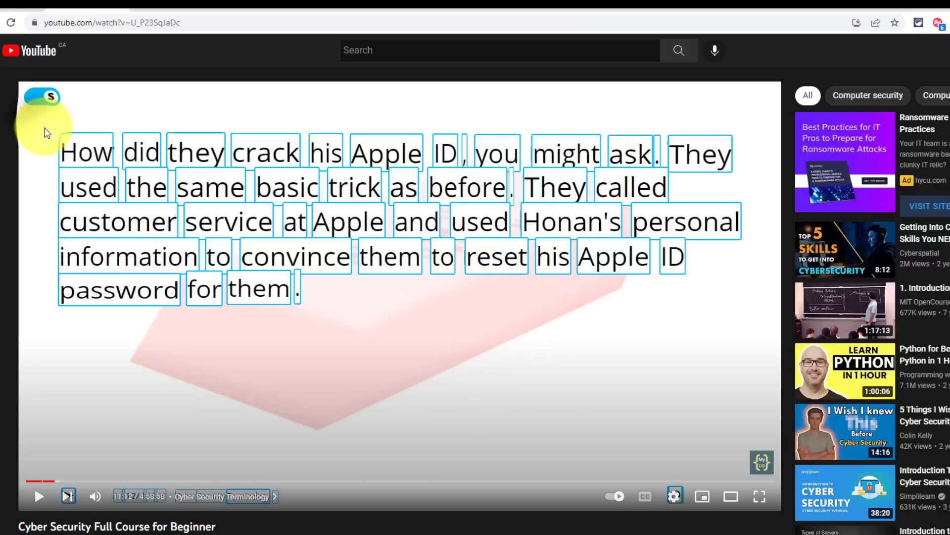
mouse_move(334, 299)
left_mouse_down()
mouse_move(506, 319)
mouse_move(753, 311)
left_mouse_up()
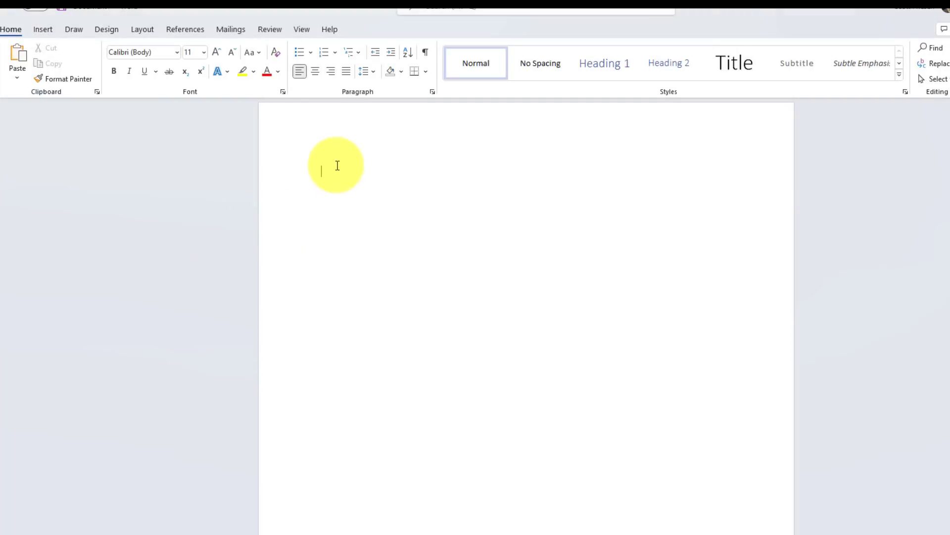
Paste the copied Apple ID paragraph into the blank Word document
left_click(18, 58)
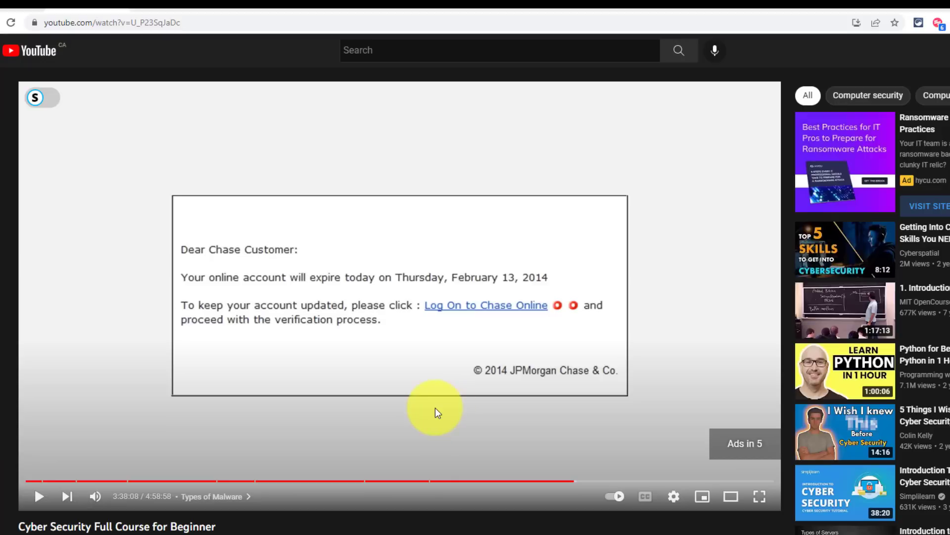
Enable Selectext on the Chase email frame and select all of the email text
left_click(46, 103)
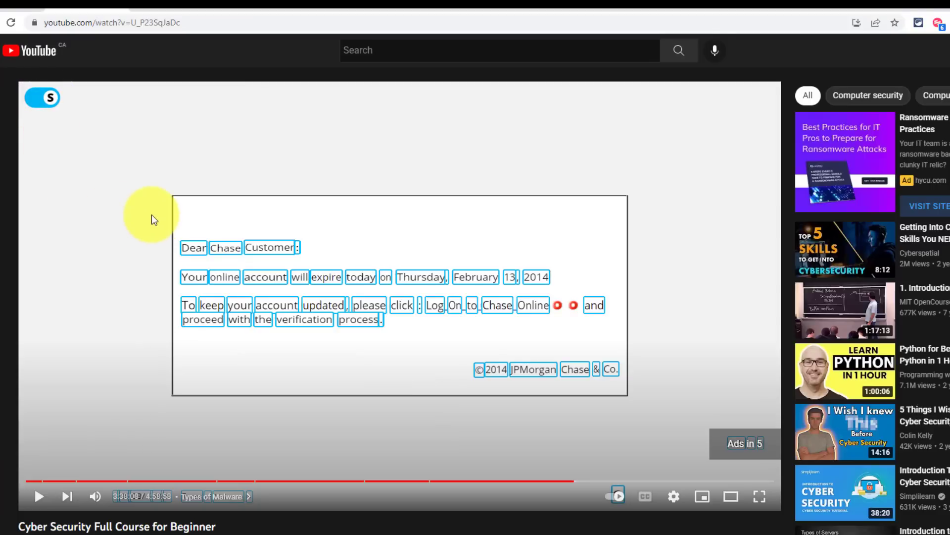
left_click_drag(151, 216, 614, 335)
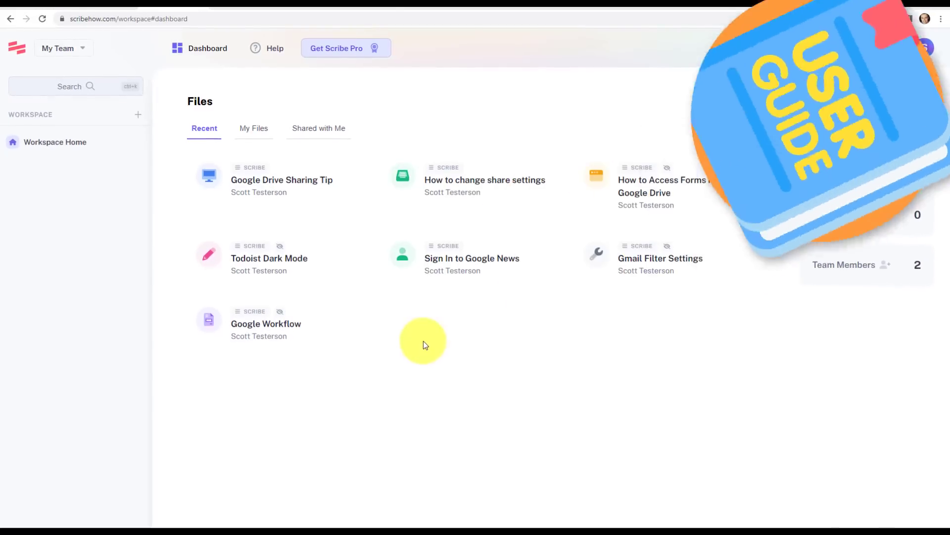
mouse_move(276, 256)
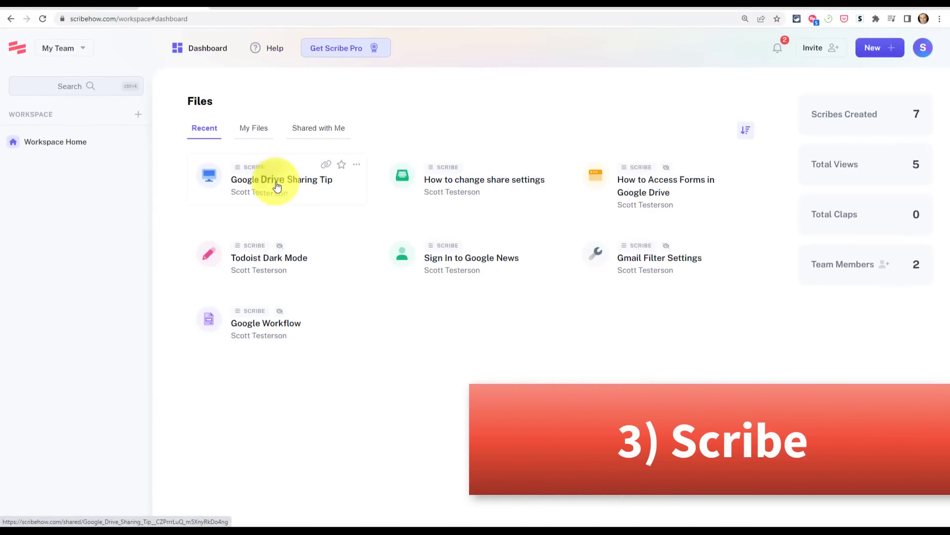
Open the Google Drive Sharing Tip guide from the Scribe dashboard
left_click(276, 187)
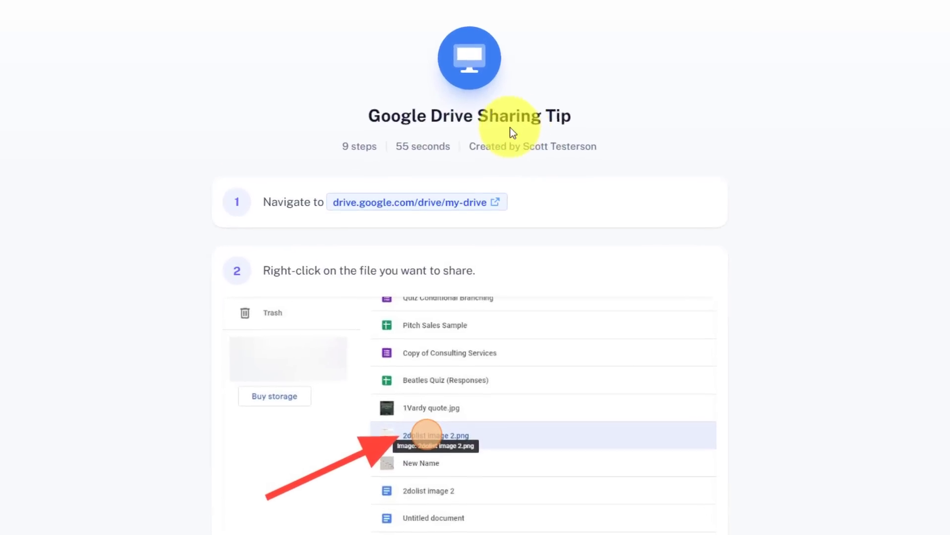
scroll(864, 197, "down", 3)
scroll(864, 196, "down", 2)
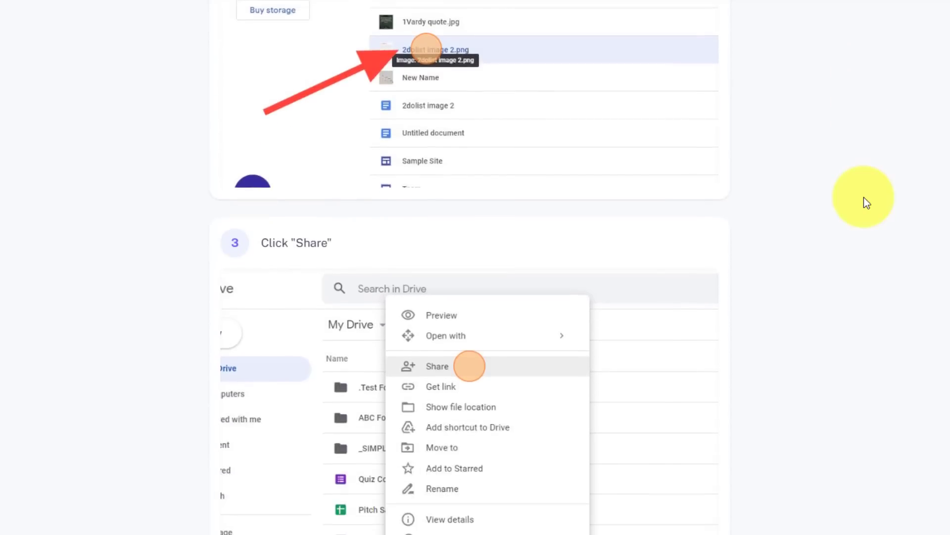
scroll(863, 197, "down", 3)
scroll(864, 196, "down", 3)
scroll(863, 197, "down", 2)
scroll(863, 197, "down", 3)
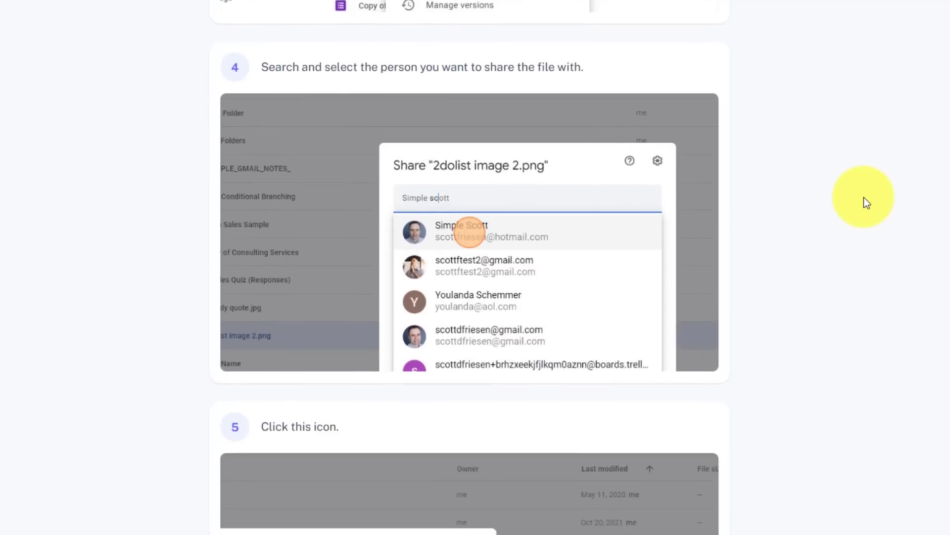
scroll(864, 197, "down", 3)
scroll(864, 197, "down", 3)
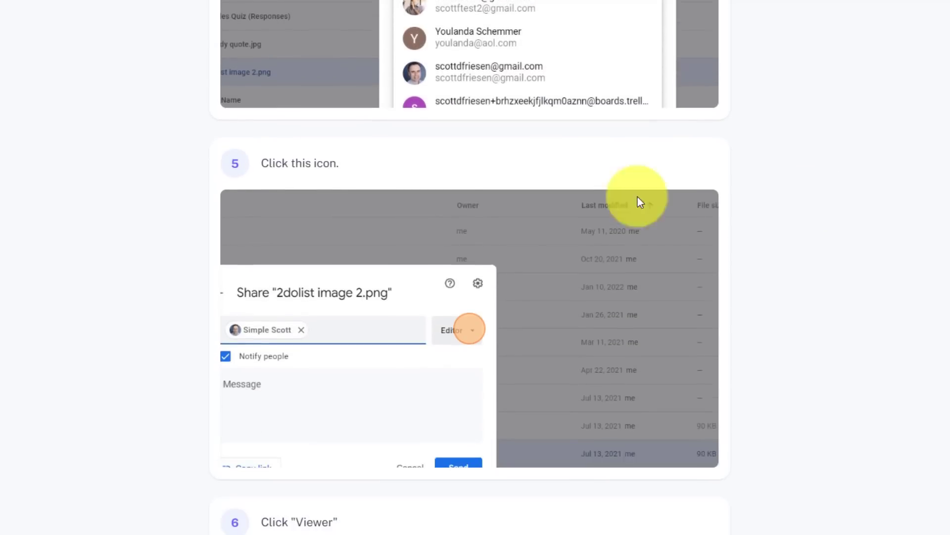
scroll(807, 198, "down", 3)
scroll(486, 205, "down", 5)
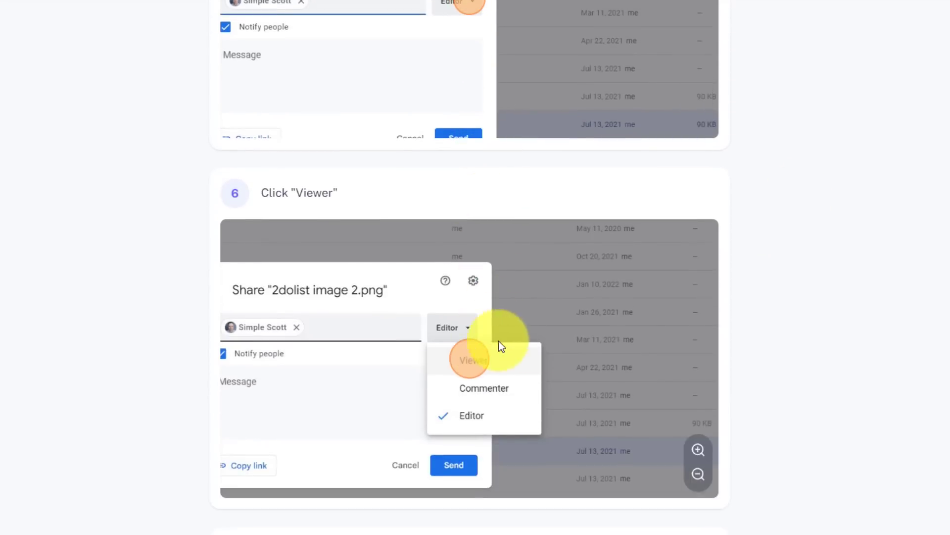
scroll(840, 269, "up", 15)
scroll(840, 269, "up", 10)
scroll(840, 268, "up", 5)
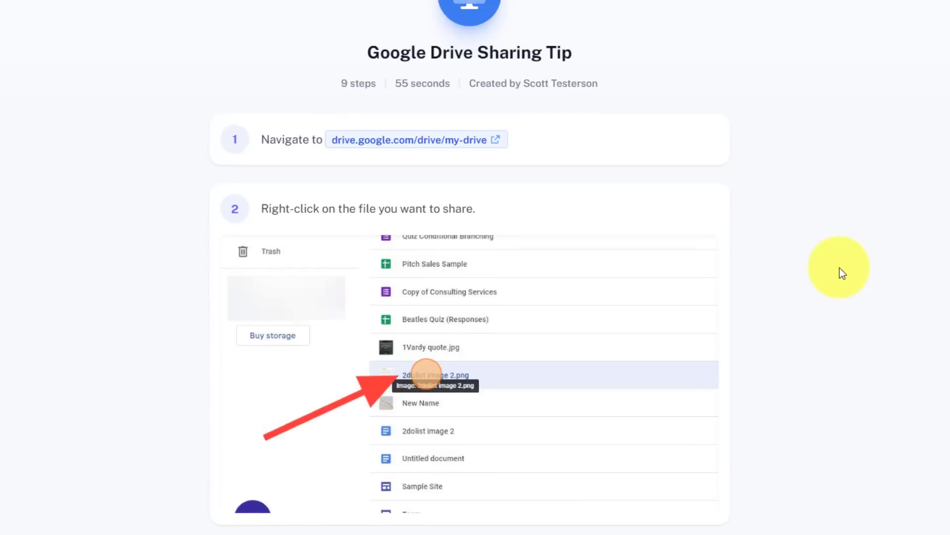
scroll(839, 268, "up", 1)
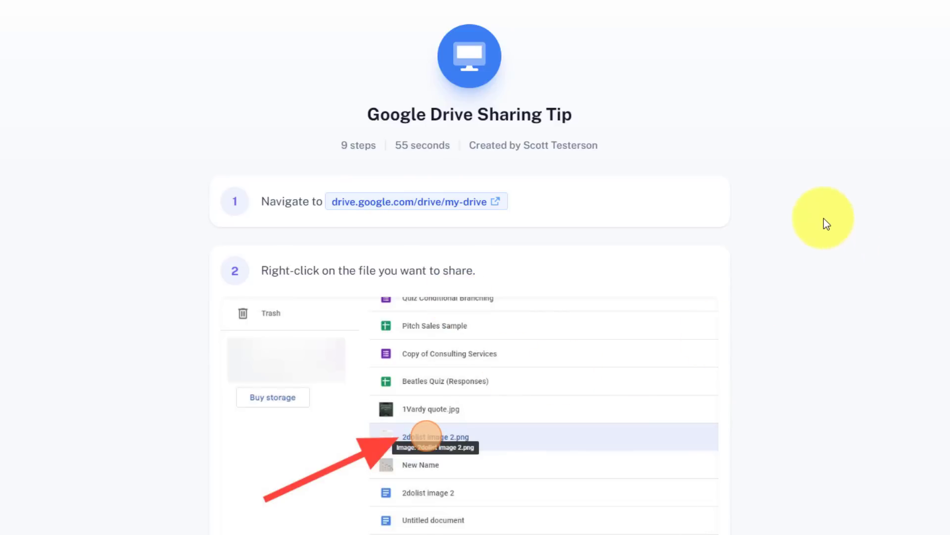
scroll(824, 197, "down", 1)
scroll(820, 192, "down", 1)
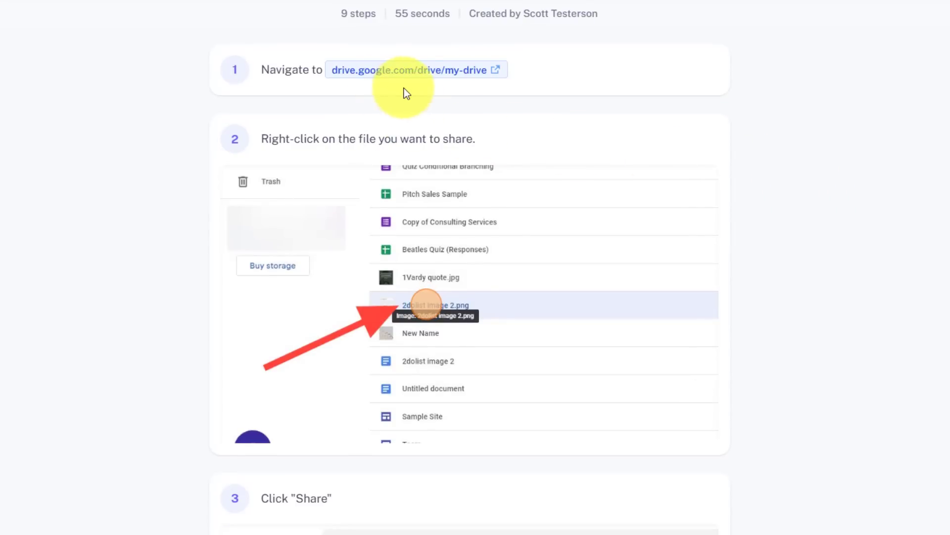
scroll(429, 104, "down", 1)
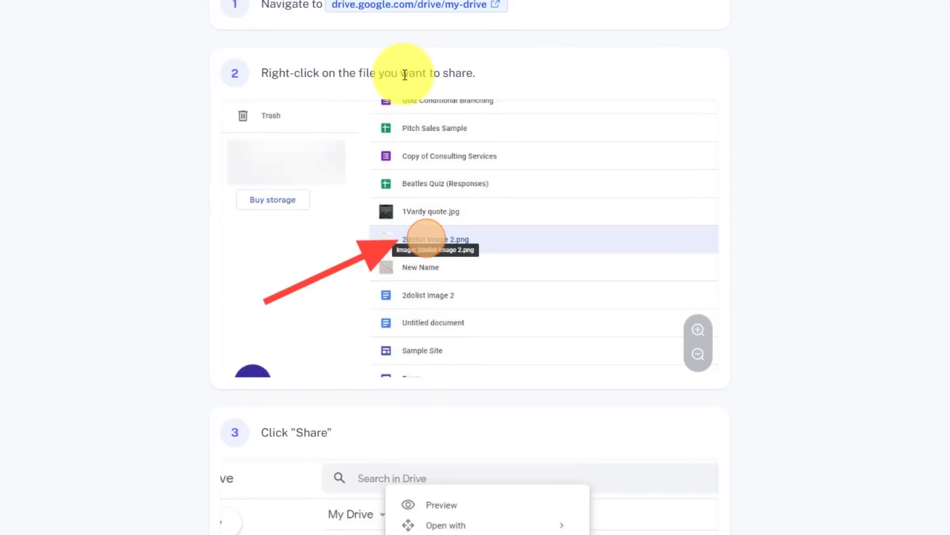
scroll(476, 268, "down", 5)
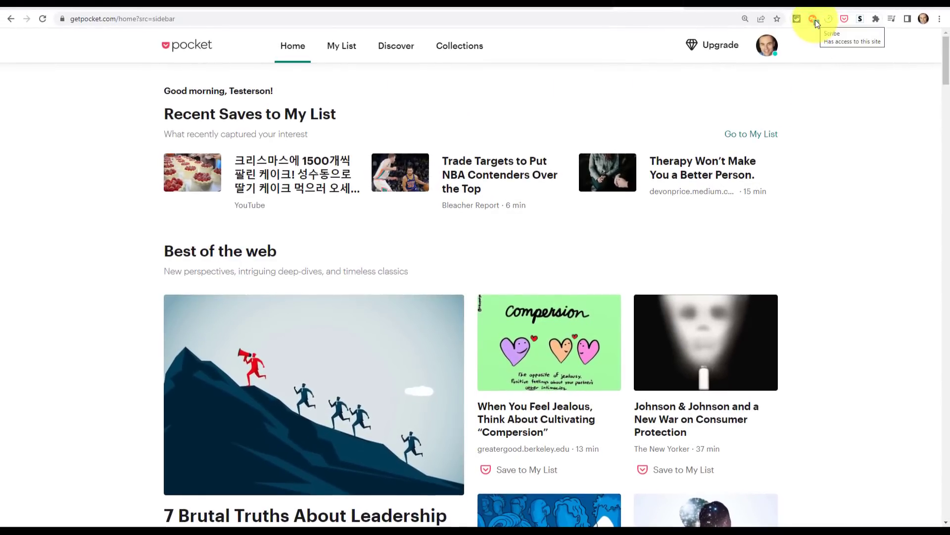
Start a Scribe recording and go to Pocket's My List
left_click(815, 20)
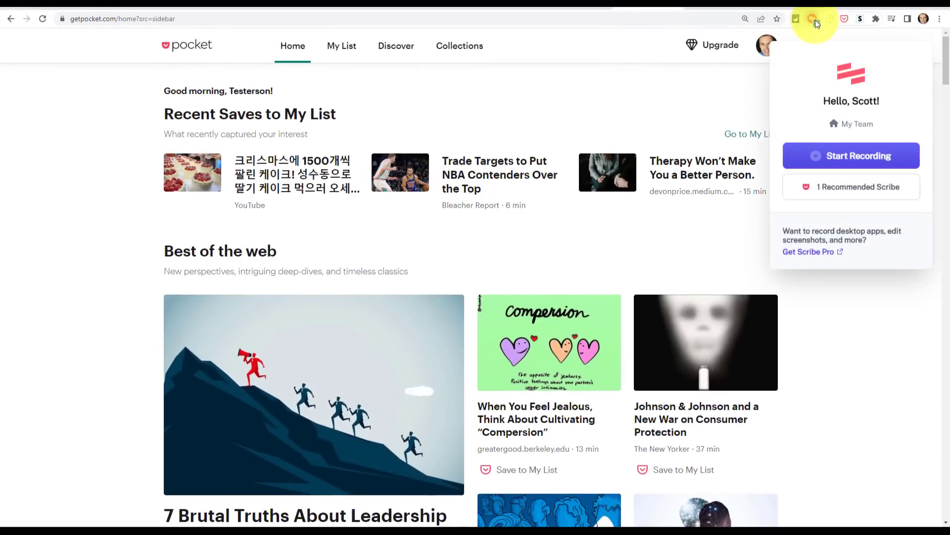
left_click(849, 157)
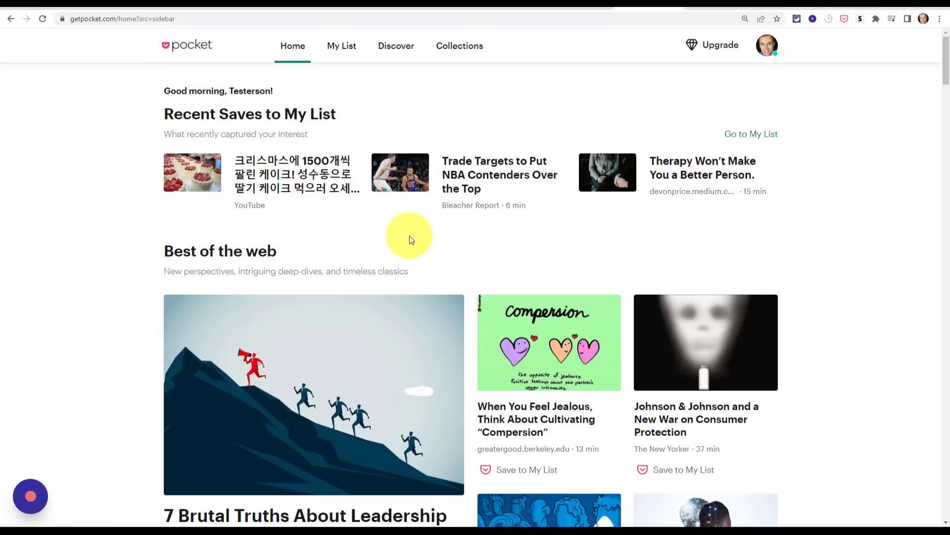
left_click(345, 54)
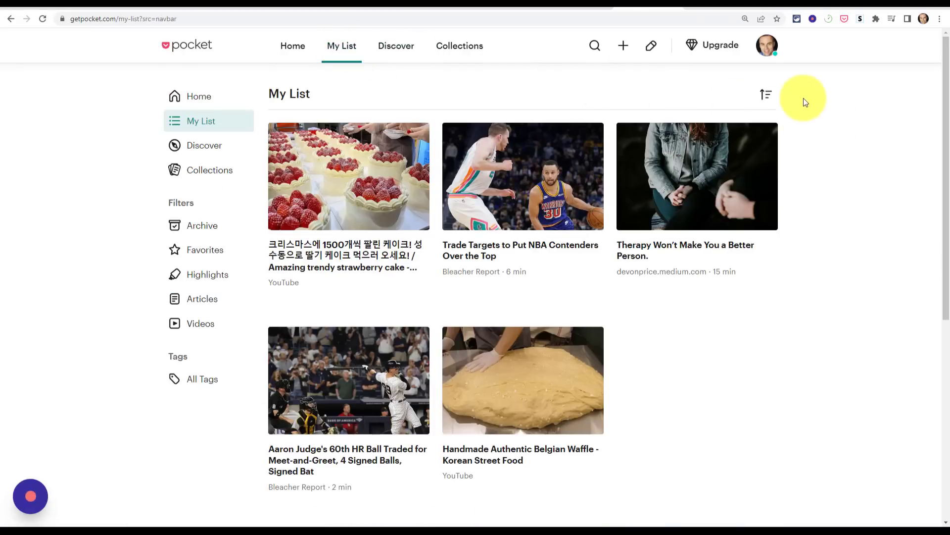
Switch My List to the detailed layout and the Dark theme
left_click(767, 52)
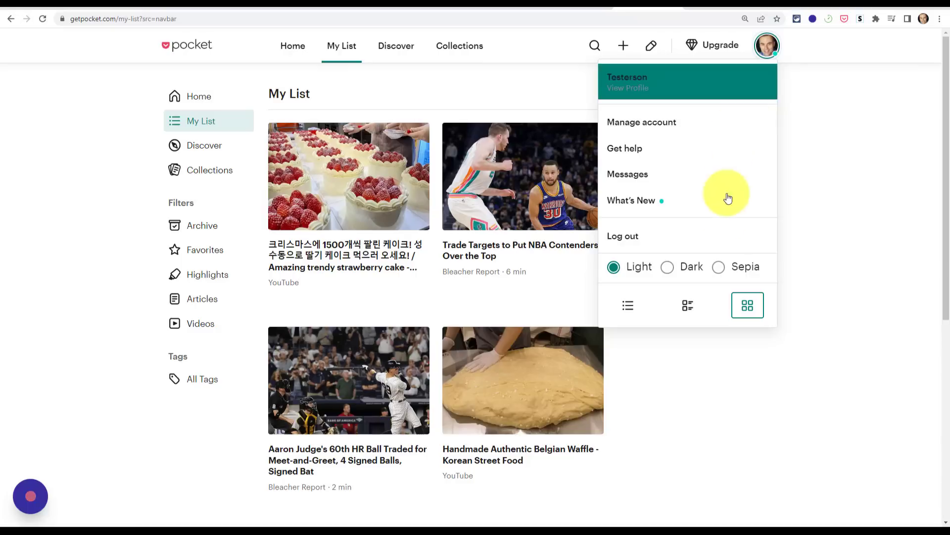
left_click(689, 307)
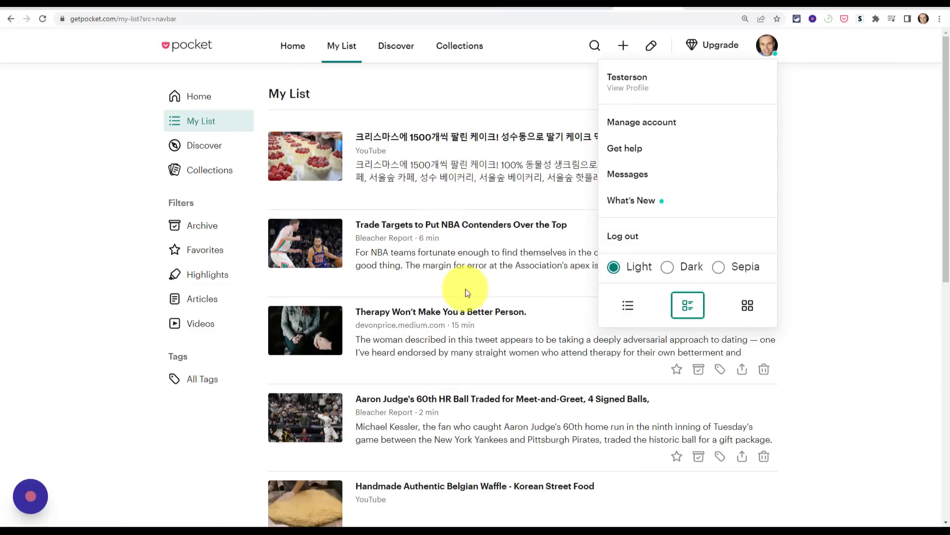
left_click(668, 269)
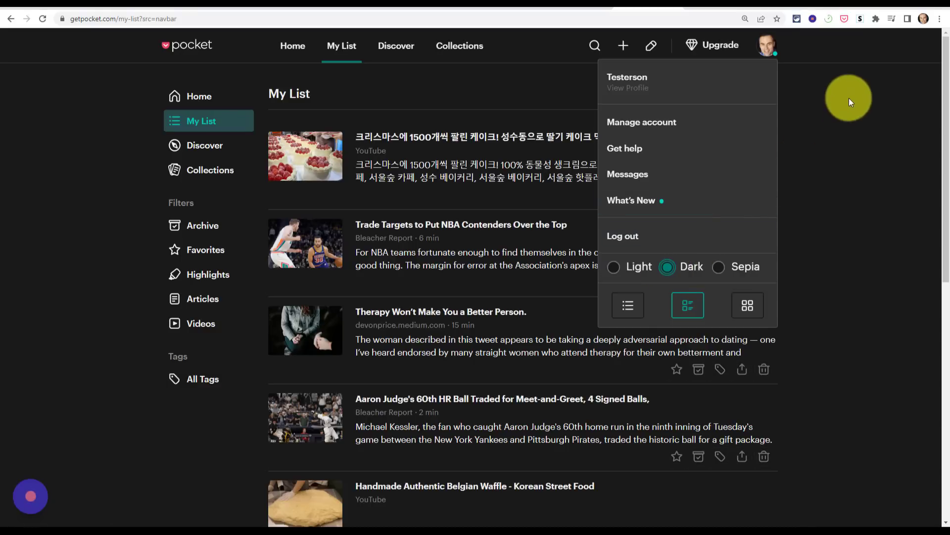
left_click(849, 98)
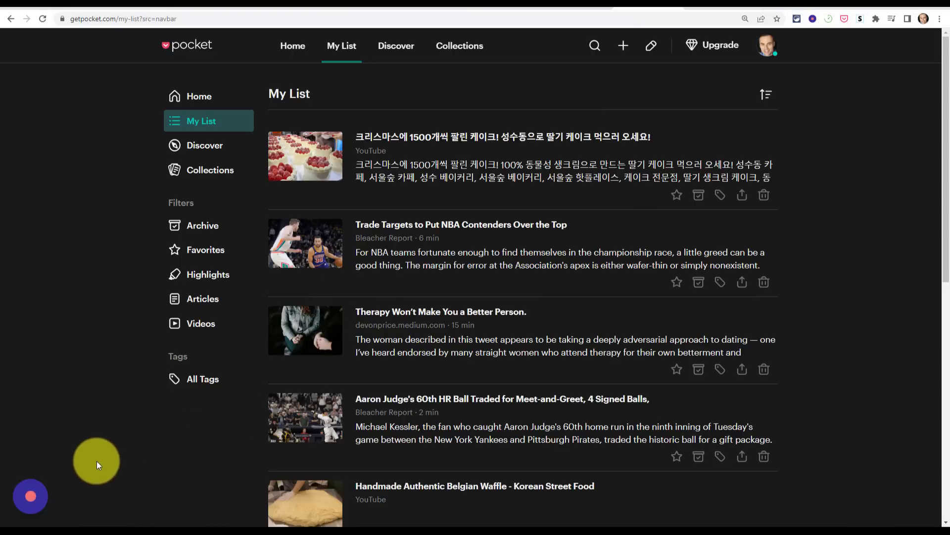
Complete the Scribe capture with the green check and retitle the guide 'Getpocket Dark Mode and Reading Layout'
left_click(31, 500)
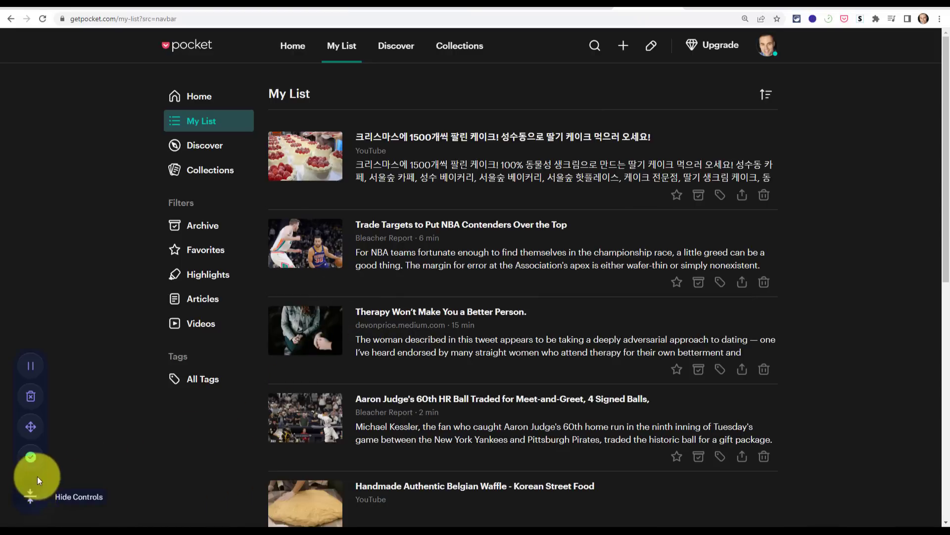
left_click(32, 459)
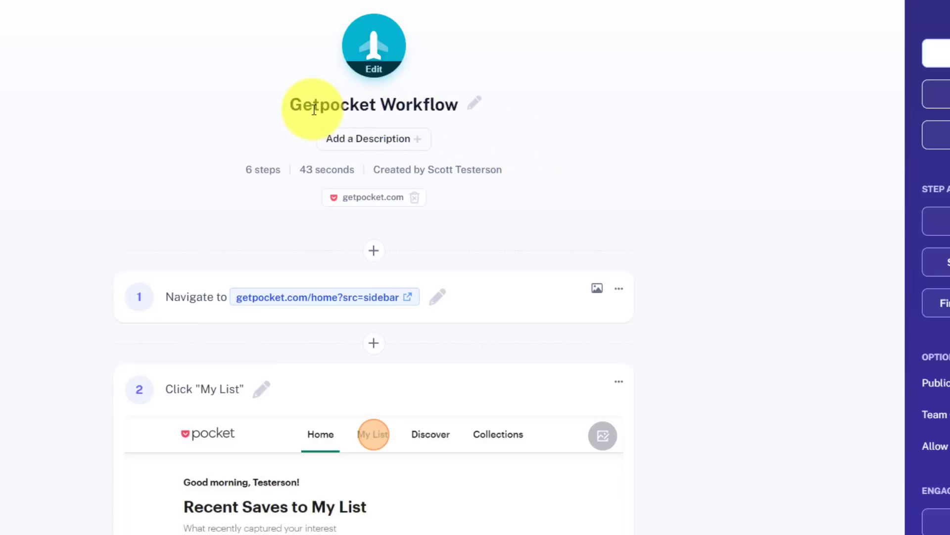
left_click(476, 106)
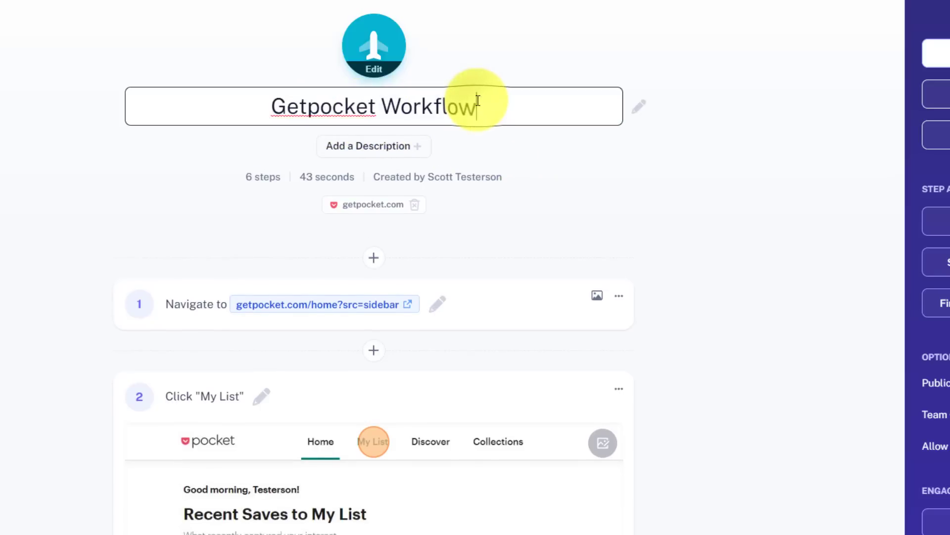
key("BackSpace")
key("BackSpace")
key("BackSpace")
key("BackSpace")
key("BackSpace")
key("BackSpace")
key("BackSpace")
key("BackSpace")
type("Dark Mode and Reading Layout")
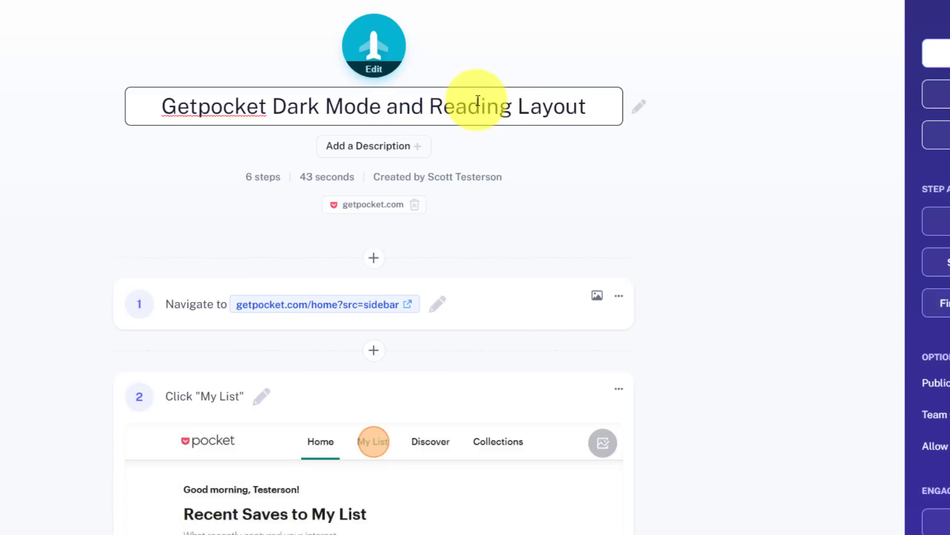
left_click(813, 102)
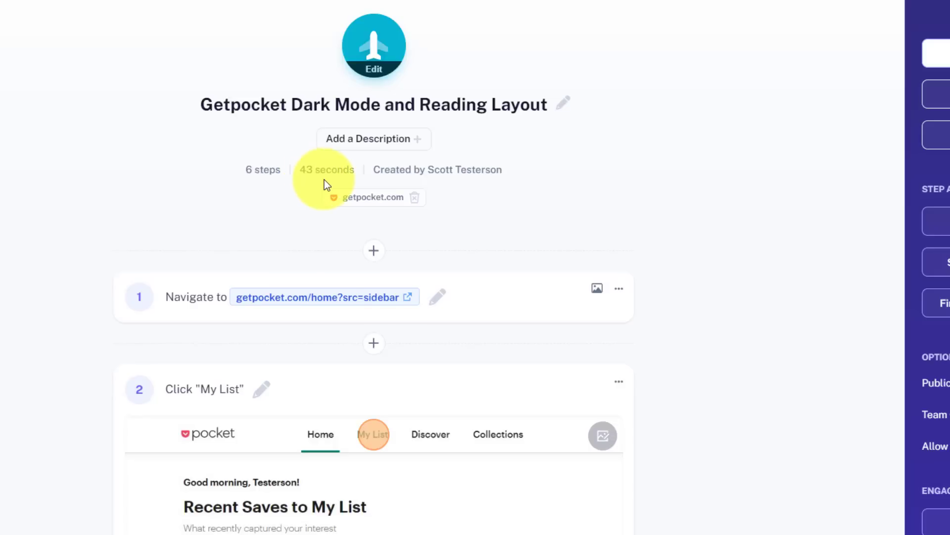
scroll(74, 262, "down", 2)
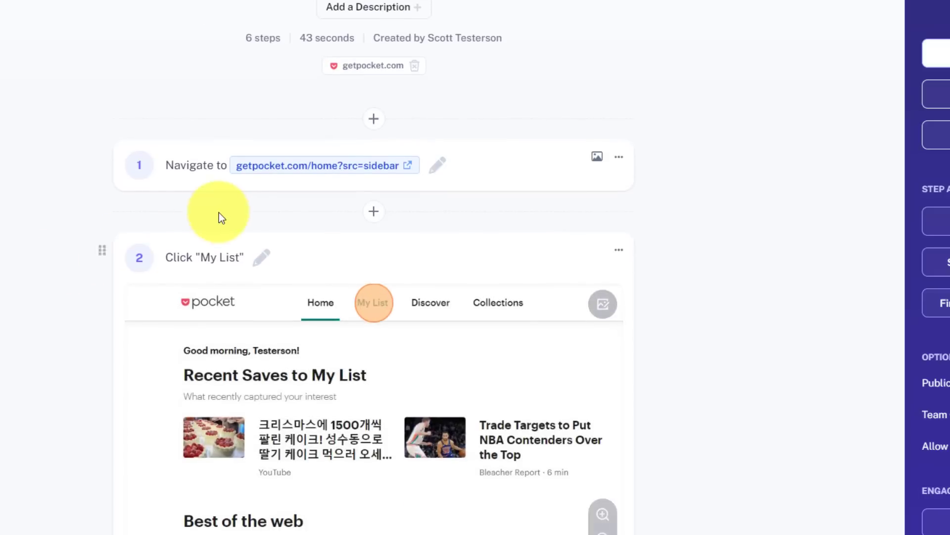
mouse_move(374, 296)
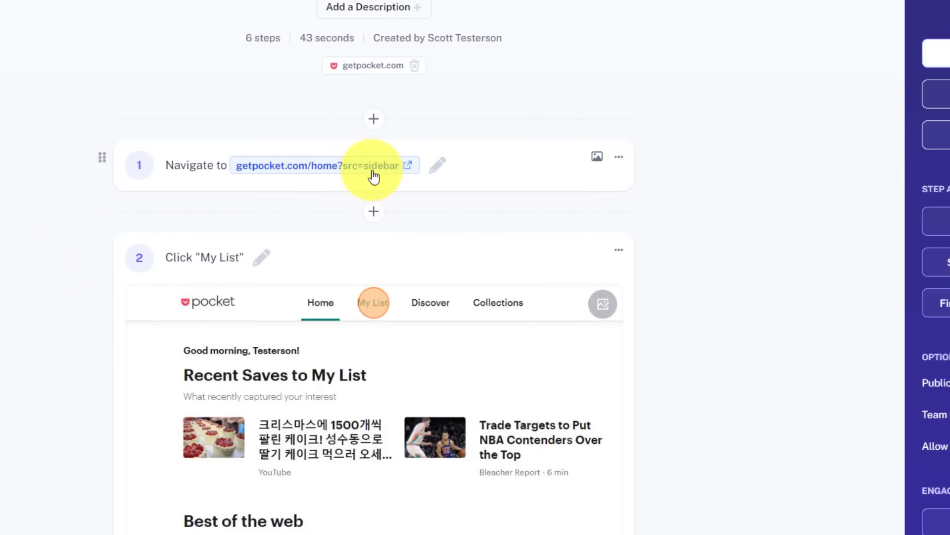
Shorten step 1's address to getpocket.com
left_click(438, 166)
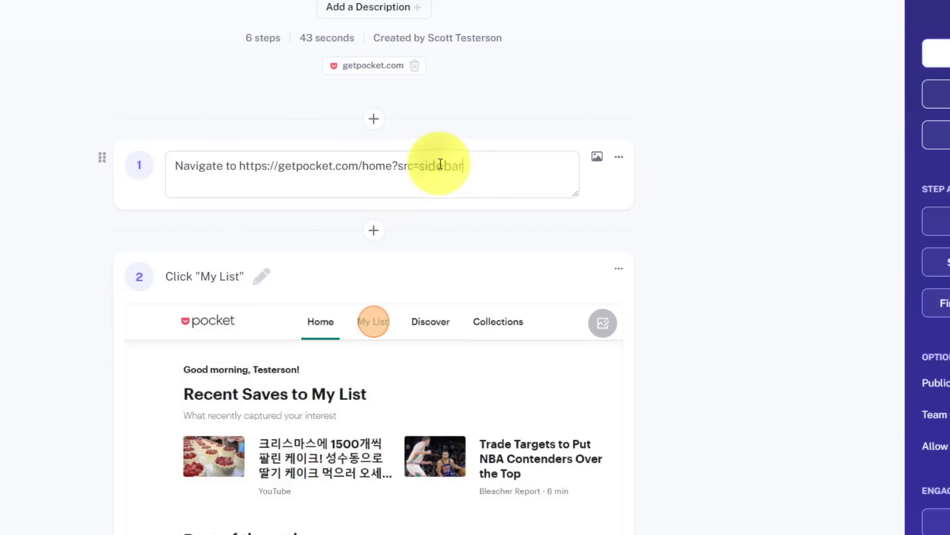
key("BackSpace")
key("BackSpace")
key("BackSpace")
key("BackSpace")
key("BackSpace")
key("BackSpace")
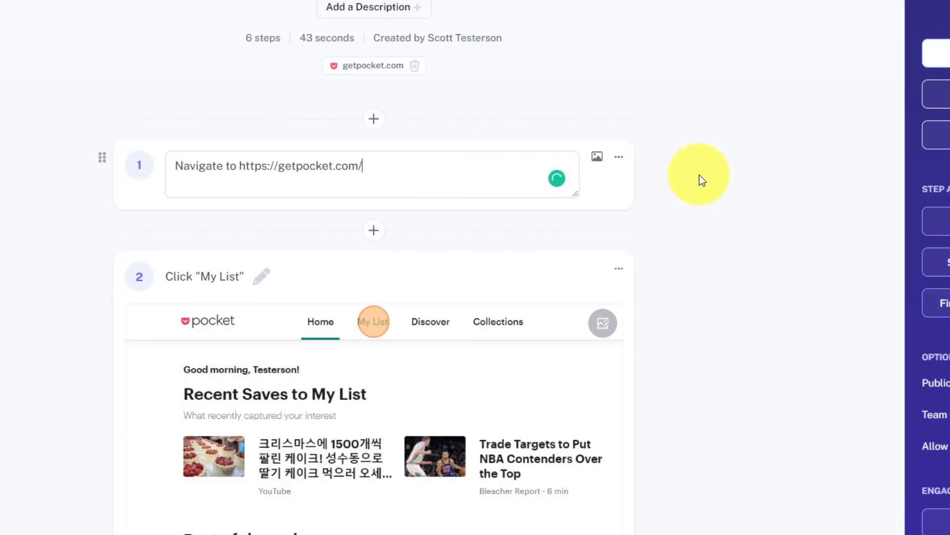
left_click(701, 174)
scroll(698, 175, "down", 2)
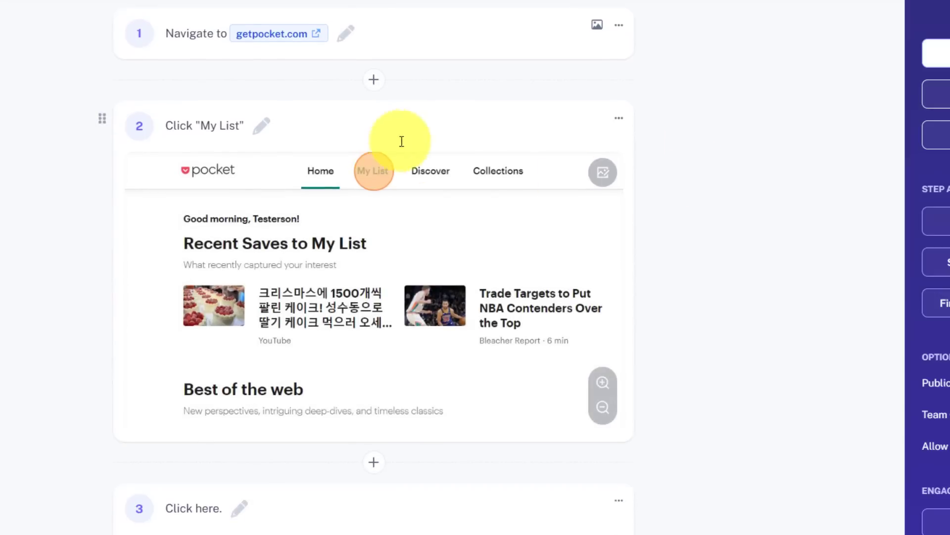
scroll(374, 182, "down", 3)
scroll(375, 182, "down", 3)
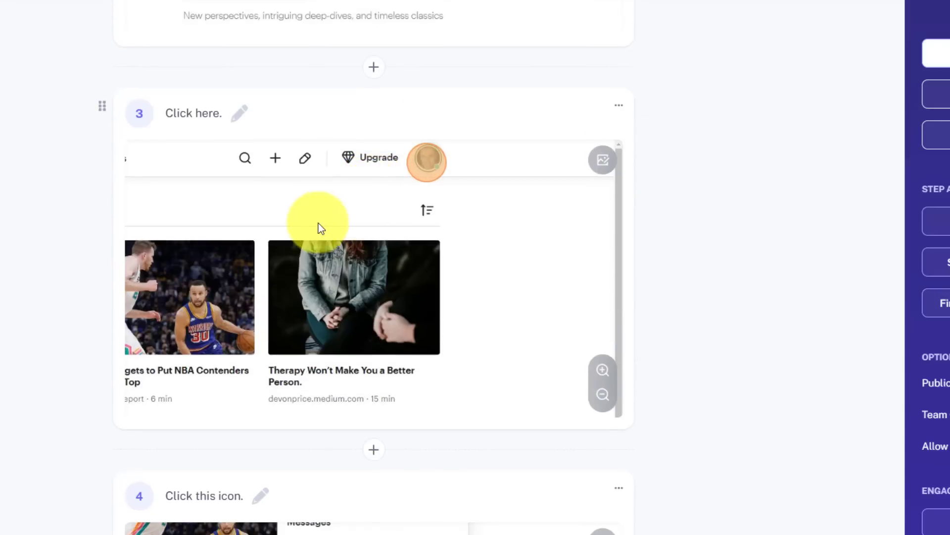
scroll(448, 173, "down", 3)
scroll(510, 187, "down", 3)
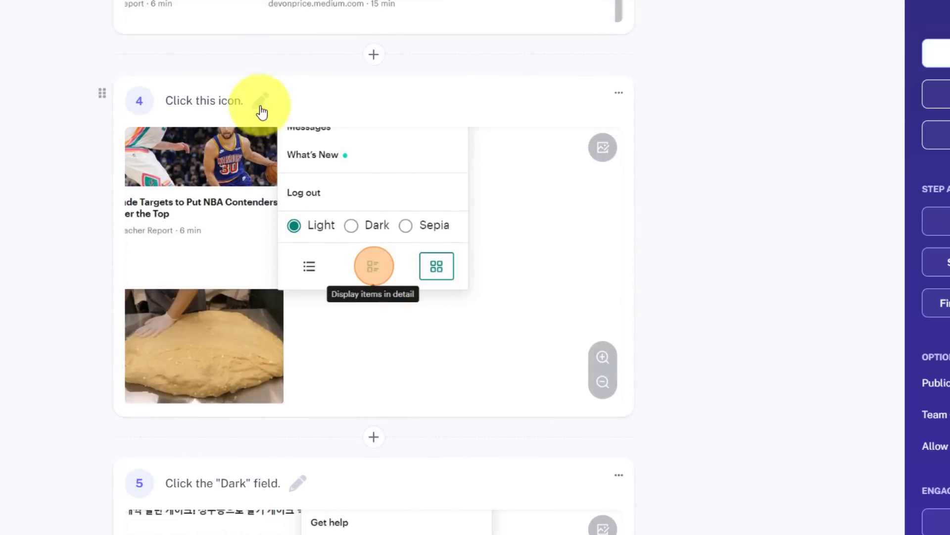
scroll(600, 301, "down", 1)
scroll(590, 302, "down", 4)
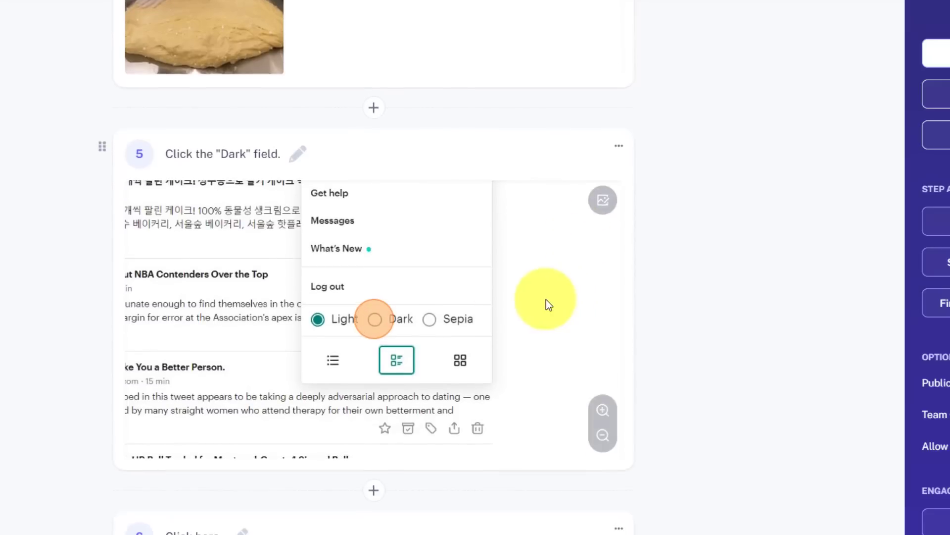
scroll(442, 325, "down", 2)
scroll(458, 319, "down", 3)
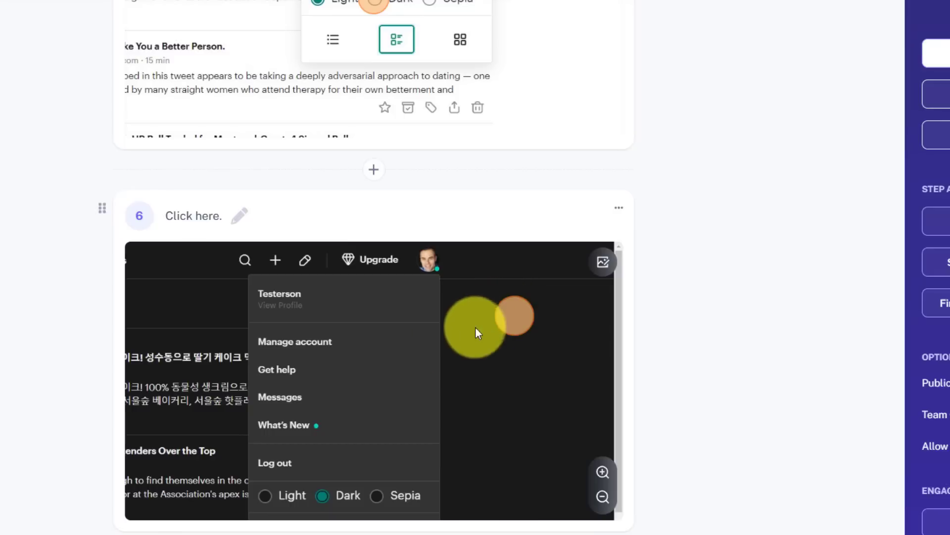
Delete step 6 and confirm the permanent deletion
left_click(621, 217)
left_click(663, 237)
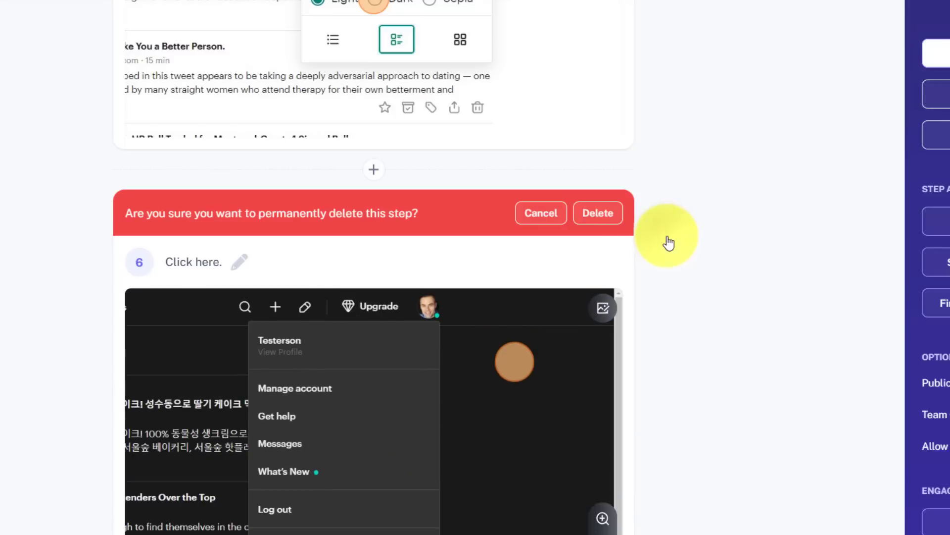
left_click(599, 216)
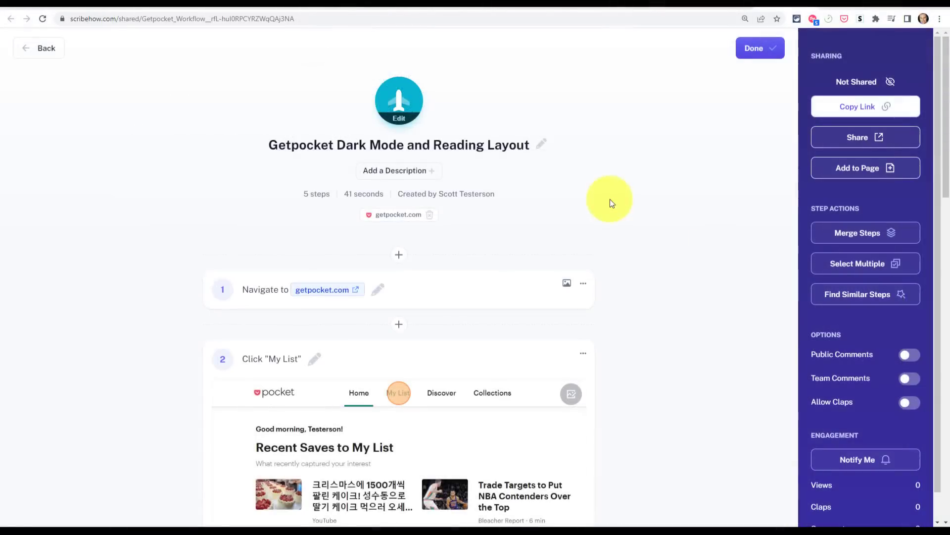
Finish editing the Getpocket guide and view its Share dialog's Export options
left_click(758, 50)
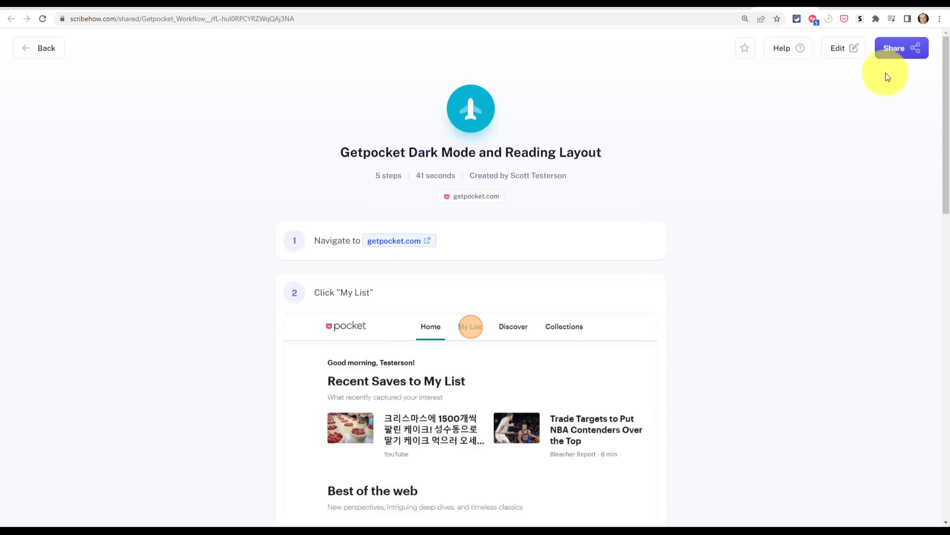
left_click(895, 51)
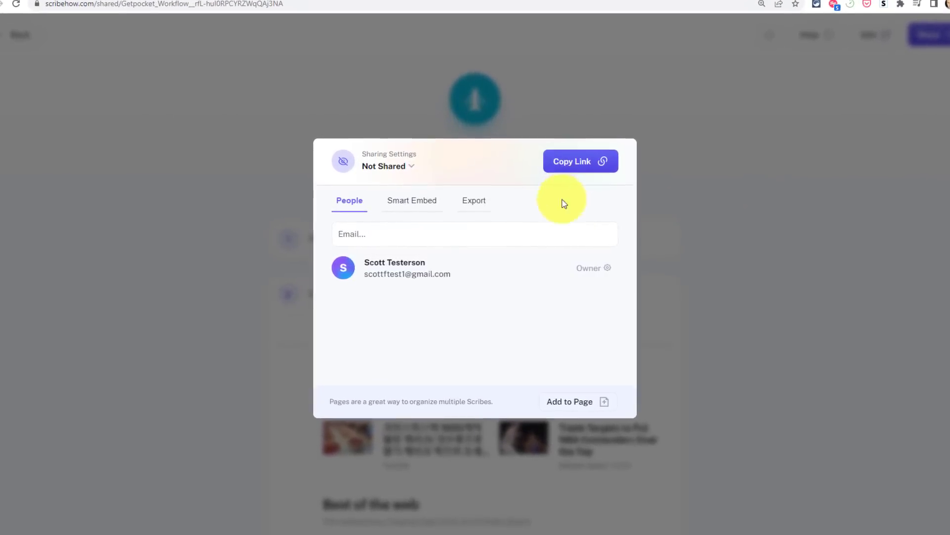
left_click(471, 200)
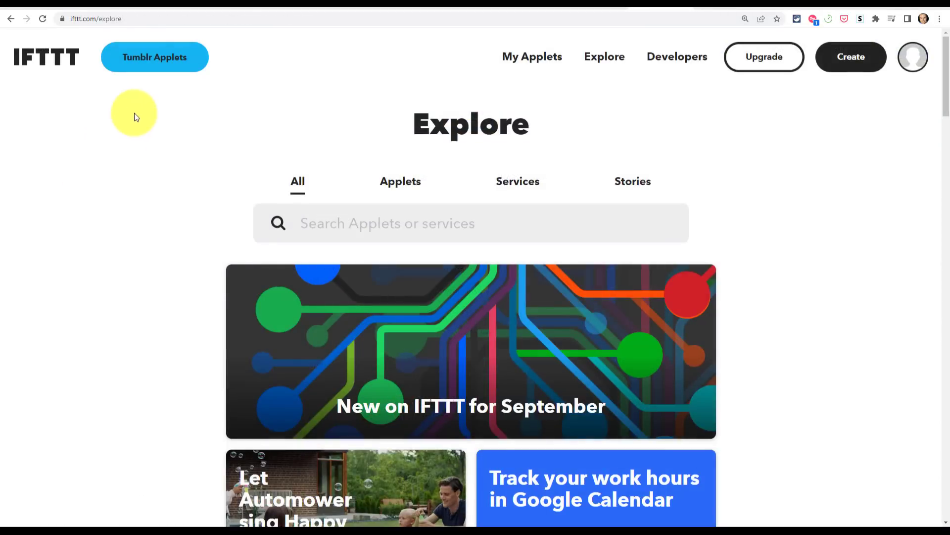
scroll(155, 174, "down", 2)
scroll(155, 174, "down", 5)
scroll(155, 174, "down", 3)
scroll(155, 173, "down", 2)
scroll(155, 174, "up", 4)
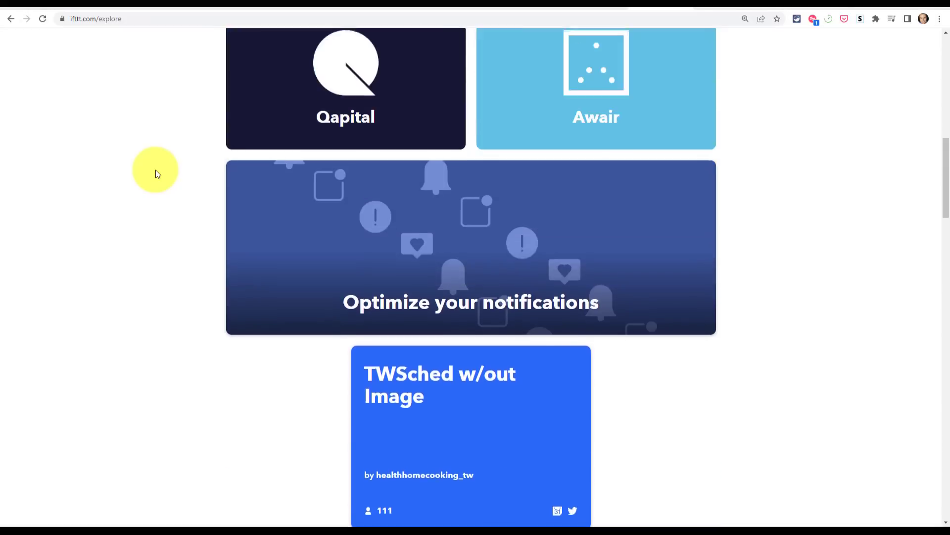
scroll(155, 173, "up", 4)
scroll(155, 174, "up", 5)
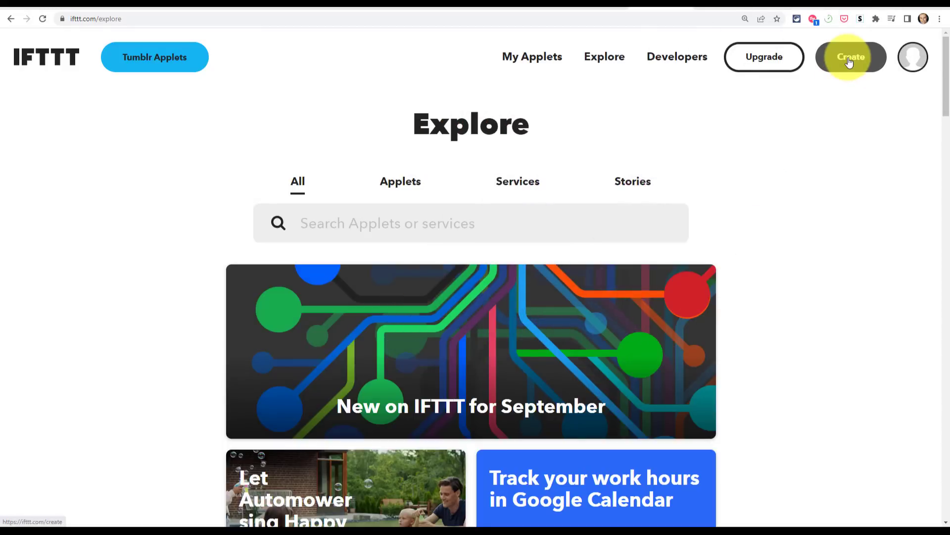
Start a new applet from Create and begin adding the If This trigger
left_click(845, 74)
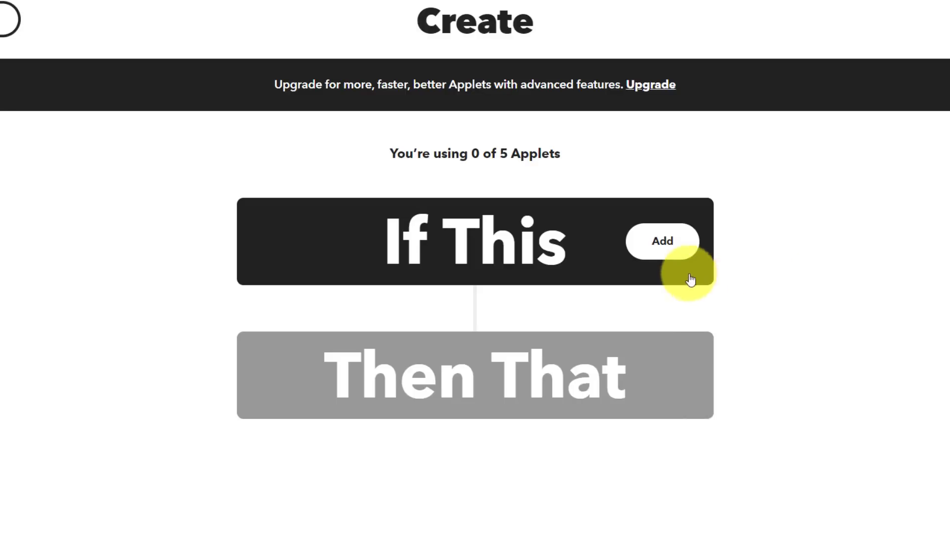
left_click(667, 250)
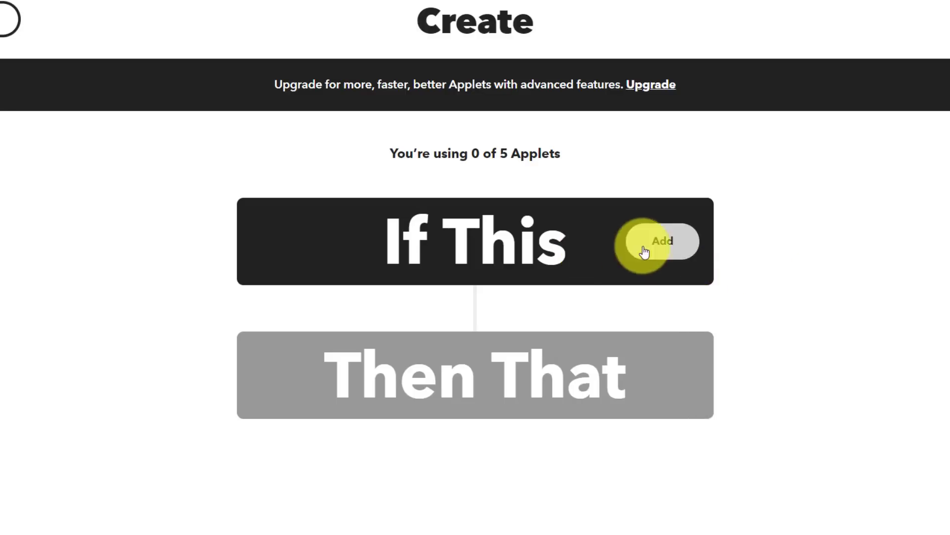
Search services for 'wea' and select Weather Underground as the trigger service
left_click(667, 250)
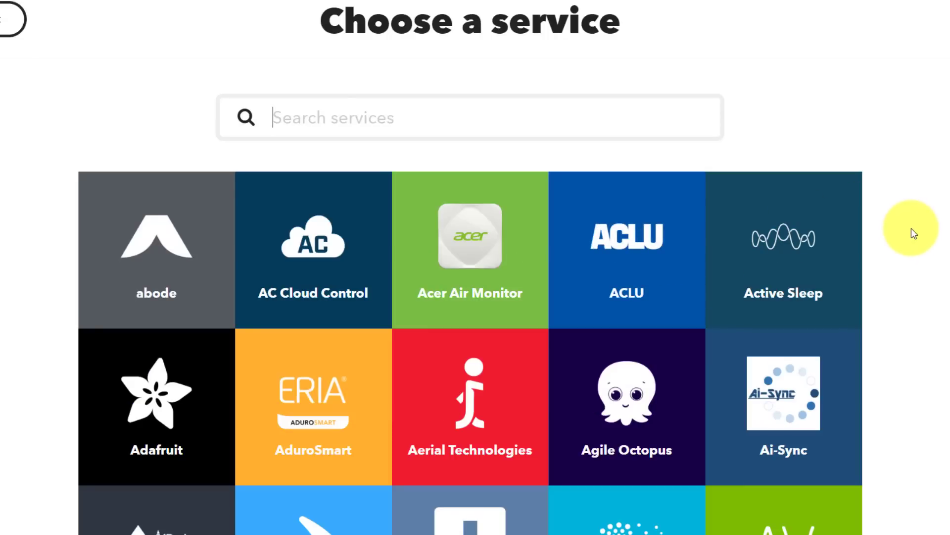
scroll(911, 228, "down", 5)
scroll(912, 227, "down", 5)
scroll(911, 228, "down", 5)
scroll(911, 229, "down", 5)
scroll(911, 228, "down", 4)
scroll(912, 228, "down", 4)
scroll(911, 229, "down", 4)
scroll(910, 227, "down", 5)
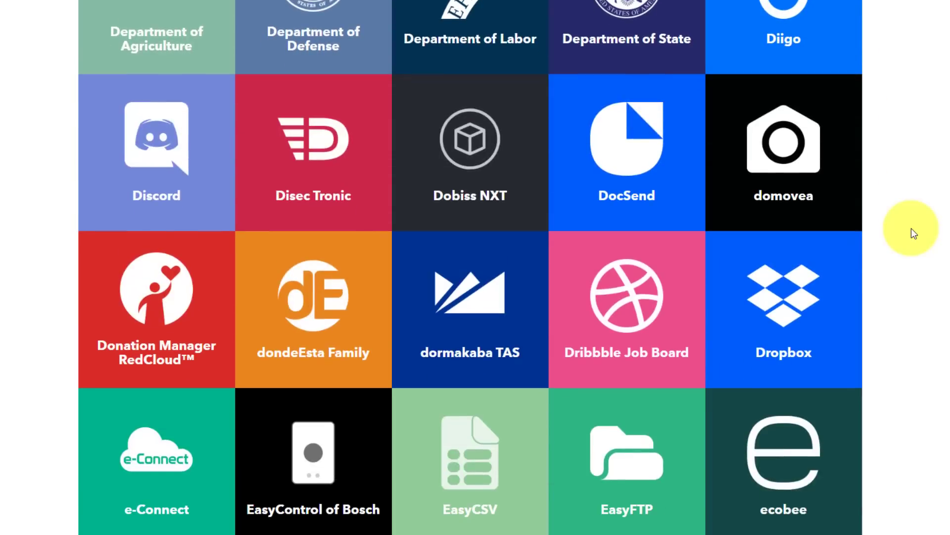
scroll(911, 229, "up", 1)
scroll(911, 228, "up", 5)
scroll(911, 228, "up", 3)
scroll(911, 228, "up", 4)
scroll(911, 228, "up", 3)
scroll(912, 228, "up", 5)
scroll(911, 228, "up", 4)
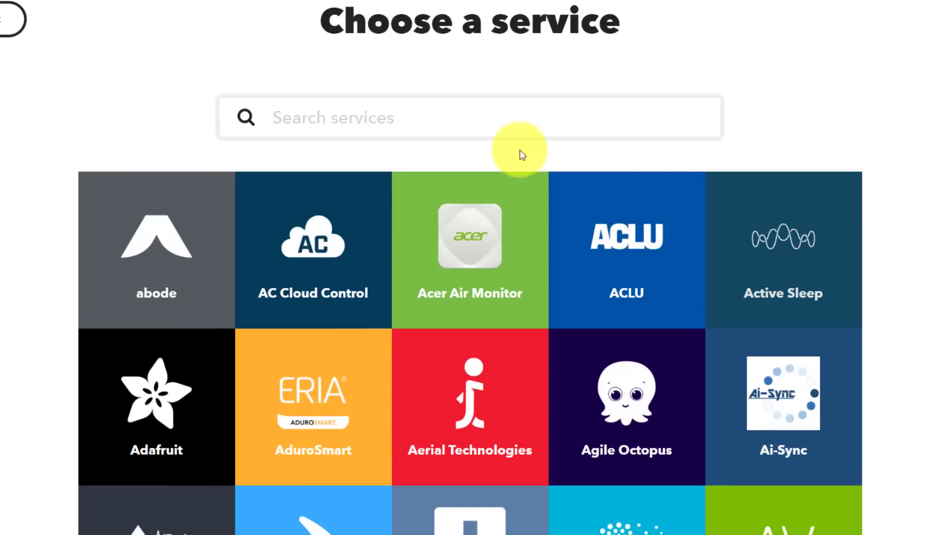
left_click(374, 121)
type("wea")
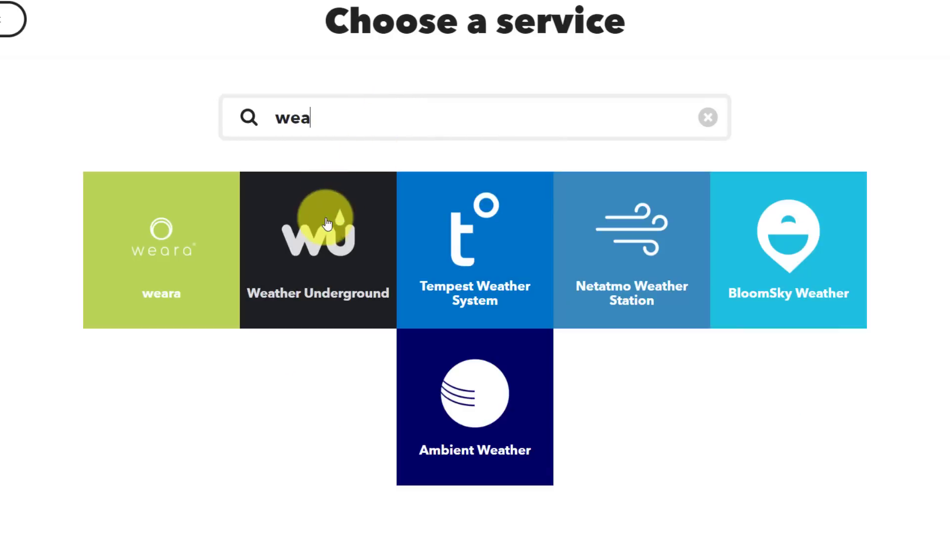
left_click(321, 247)
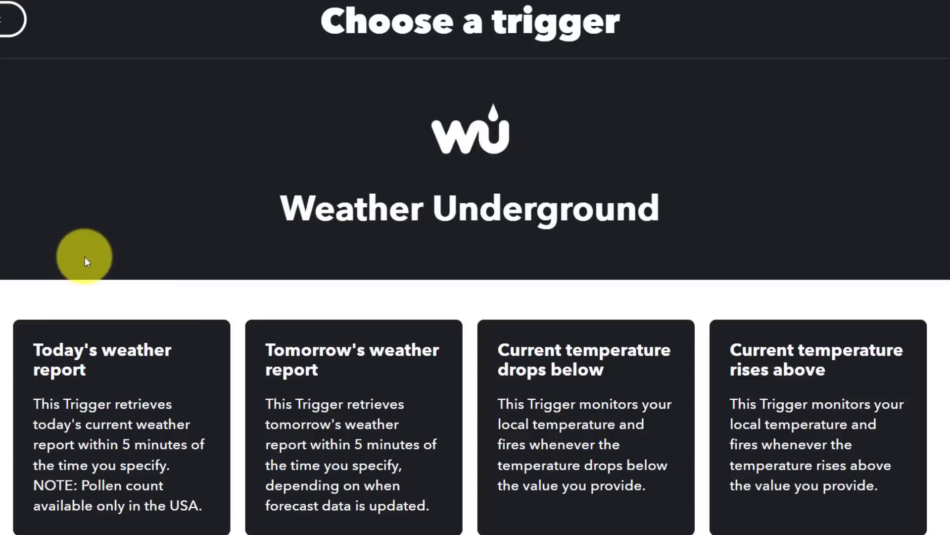
scroll(3, 276, "down", 3)
scroll(6, 286, "down", 2)
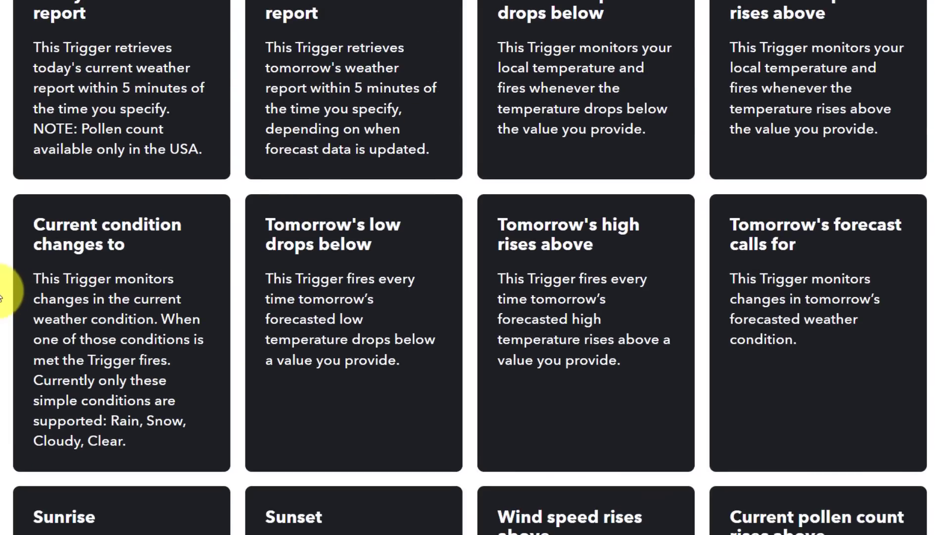
scroll(6, 285, "down", 3)
scroll(4, 293, "down", 2)
scroll(3, 294, "up", 1)
scroll(4, 293, "up", 5)
scroll(4, 293, "up", 2)
scroll(3, 293, "down", 1)
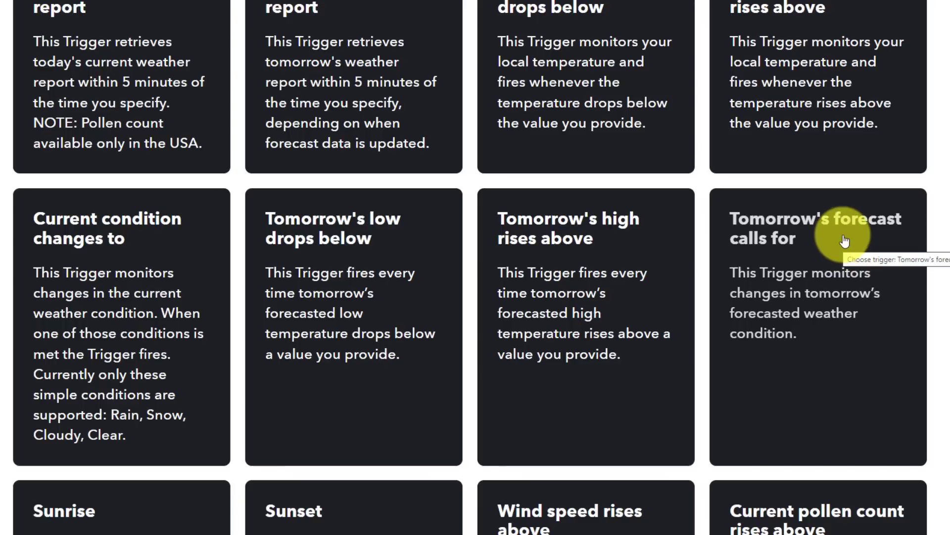
Choose Tomorrow's forecast calls for, with condition Snow at SilverStar Mountain Resort
left_click(817, 248)
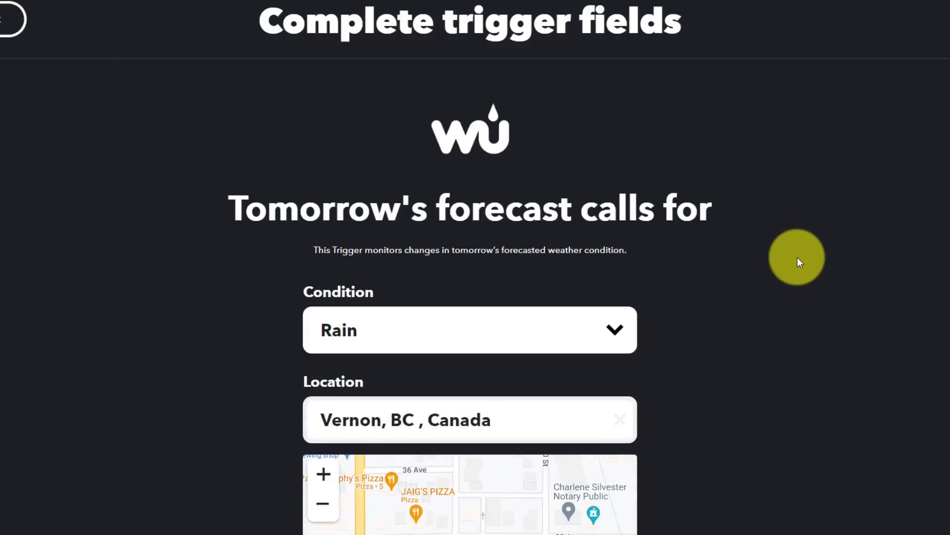
scroll(797, 257, "down", 2)
scroll(797, 258, "down", 2)
scroll(798, 257, "up", 1)
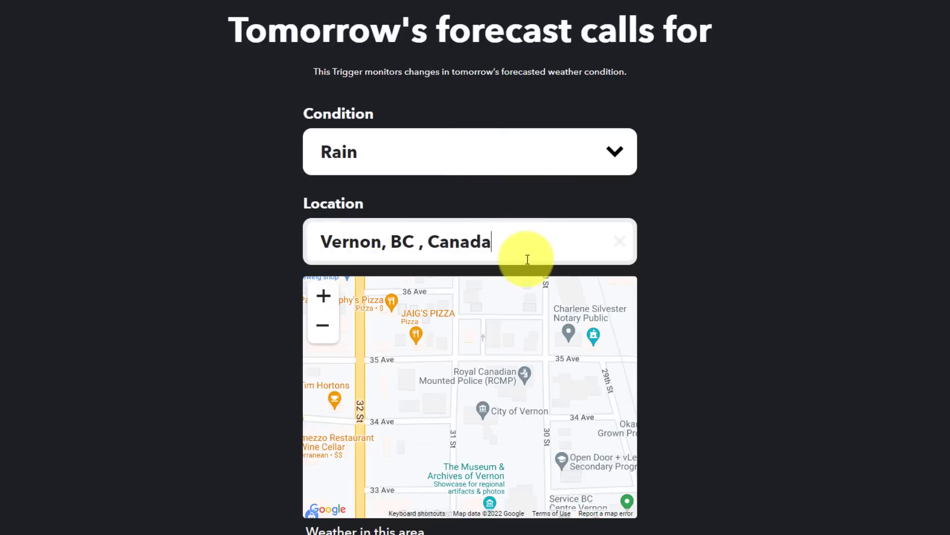
left_click(615, 153)
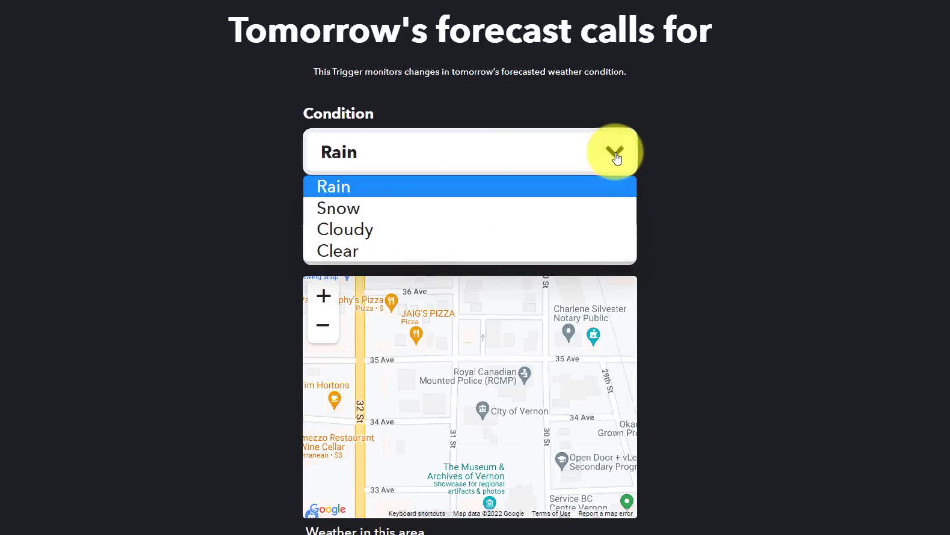
left_click(376, 209)
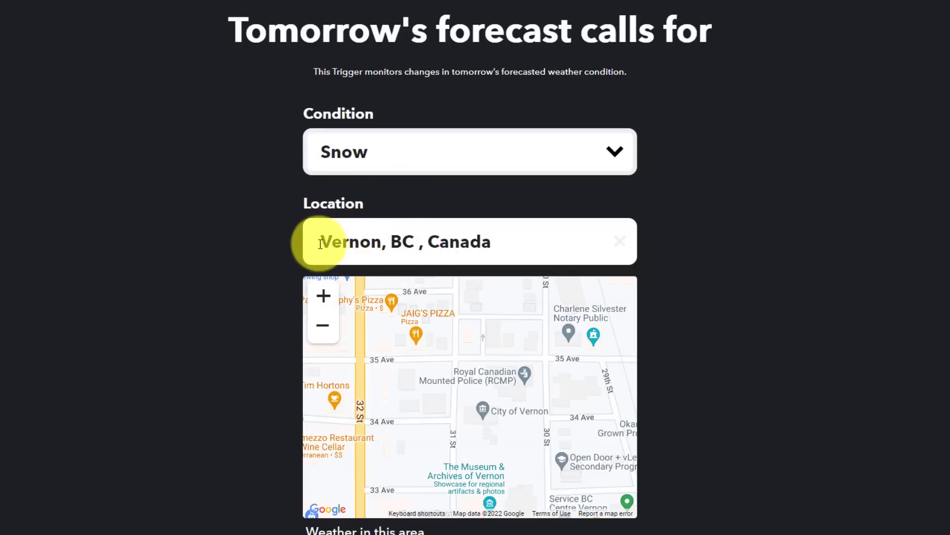
left_click_drag(315, 241, 537, 243)
type("silv")
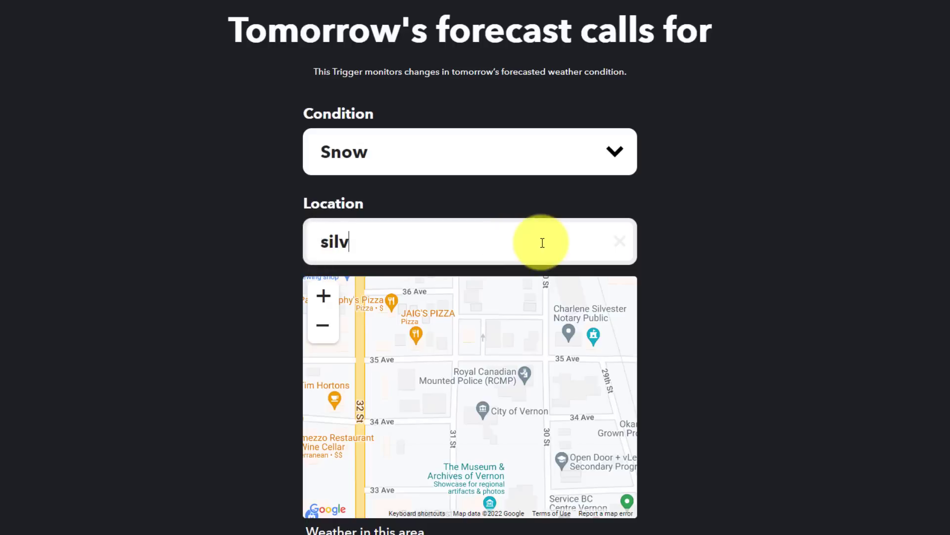
type("erstar")
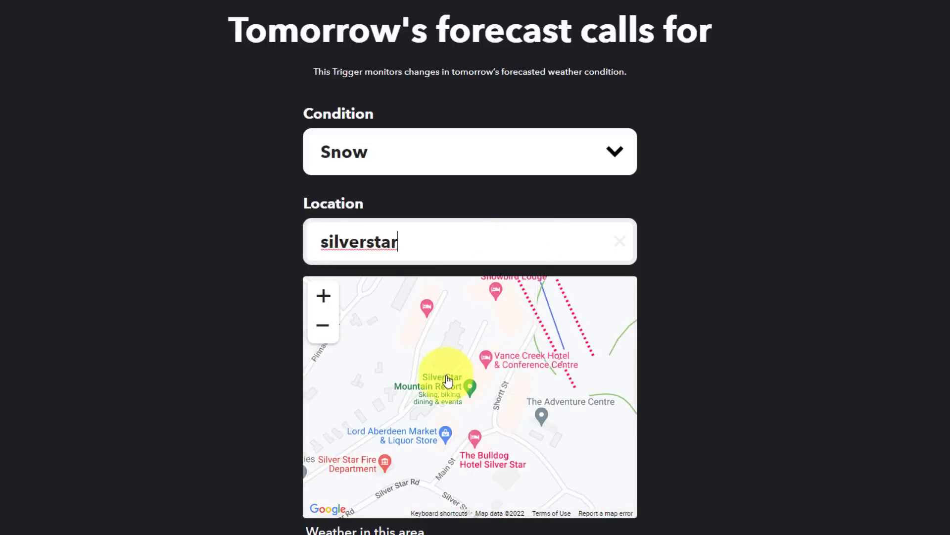
left_click(441, 392)
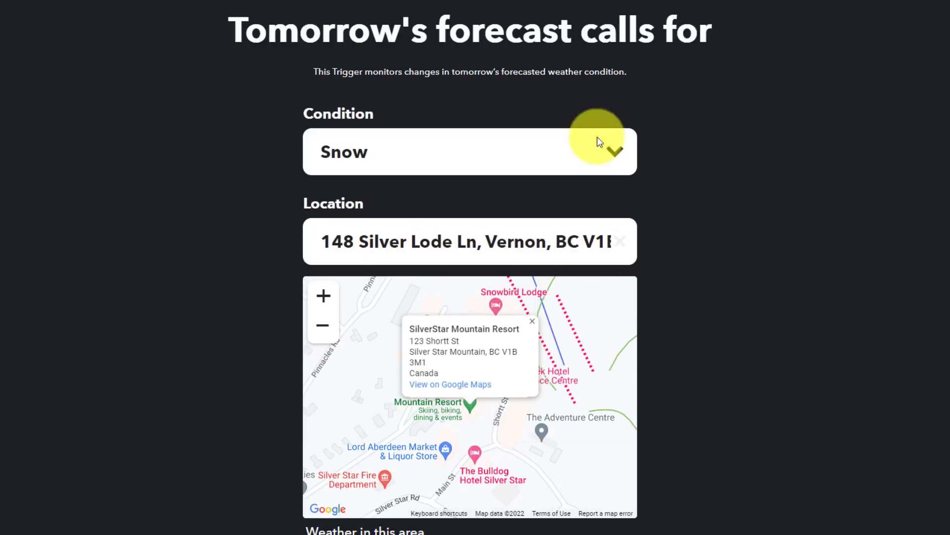
scroll(728, 275, "down", 2)
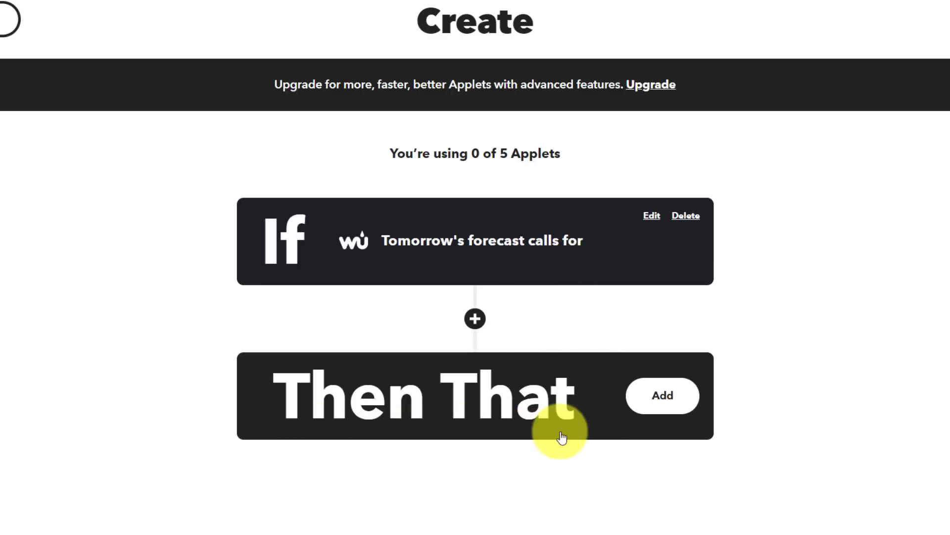
Begin the Then That action and select the Gmail service
left_click(658, 401)
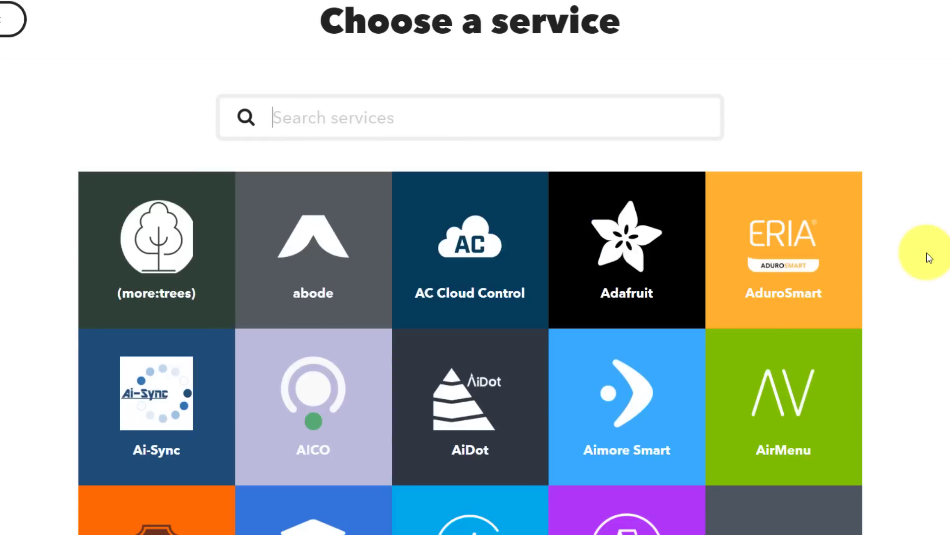
type("gmail")
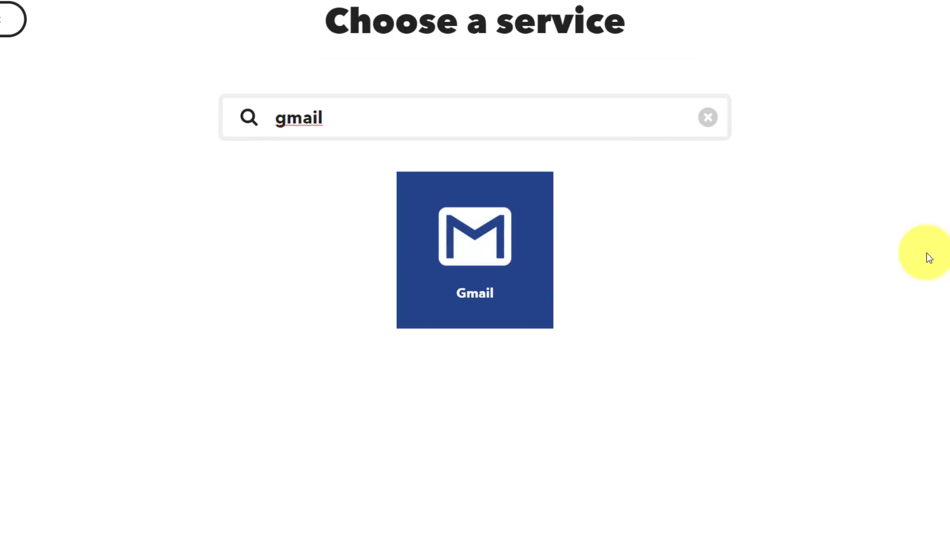
left_click(520, 248)
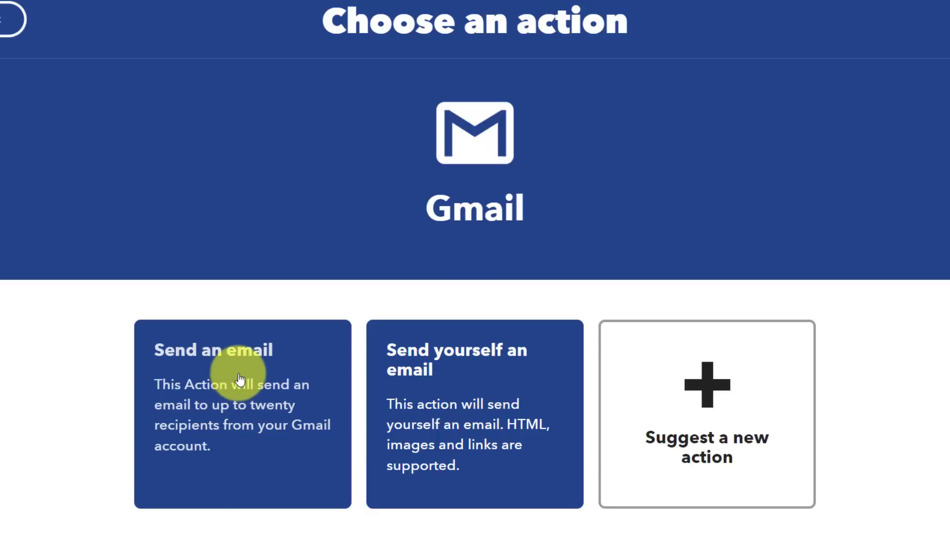
Choose 'Send yourself an email', review the prefilled body, and create the action
left_click(456, 387)
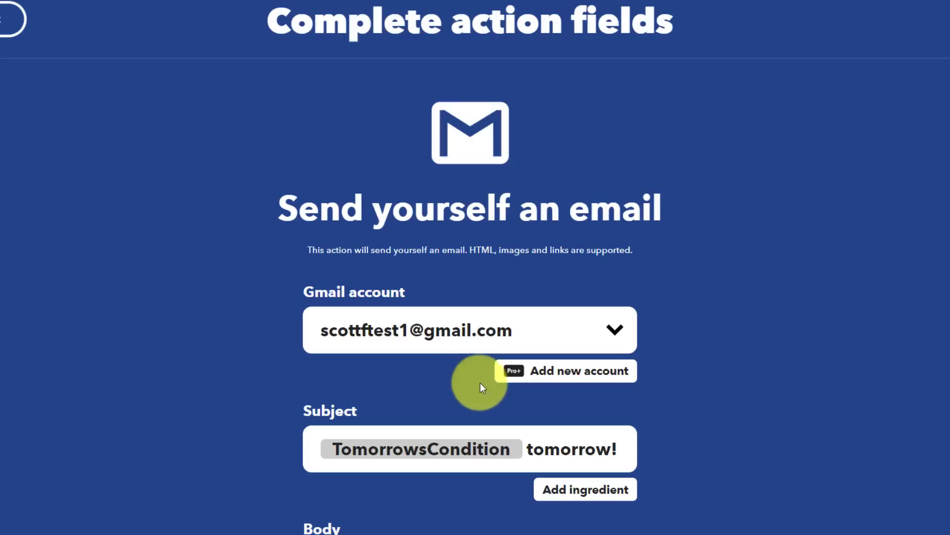
scroll(761, 347, "down", 1)
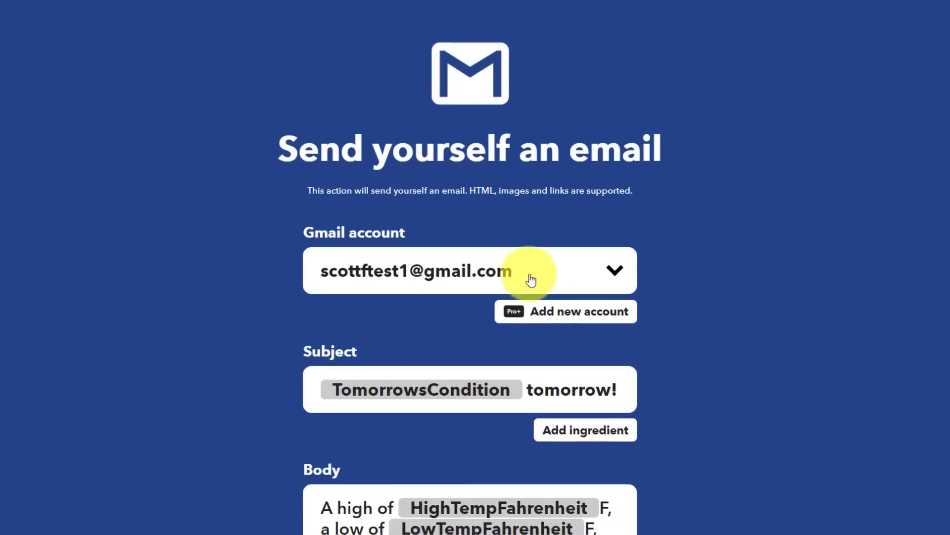
scroll(682, 278, "down", 3)
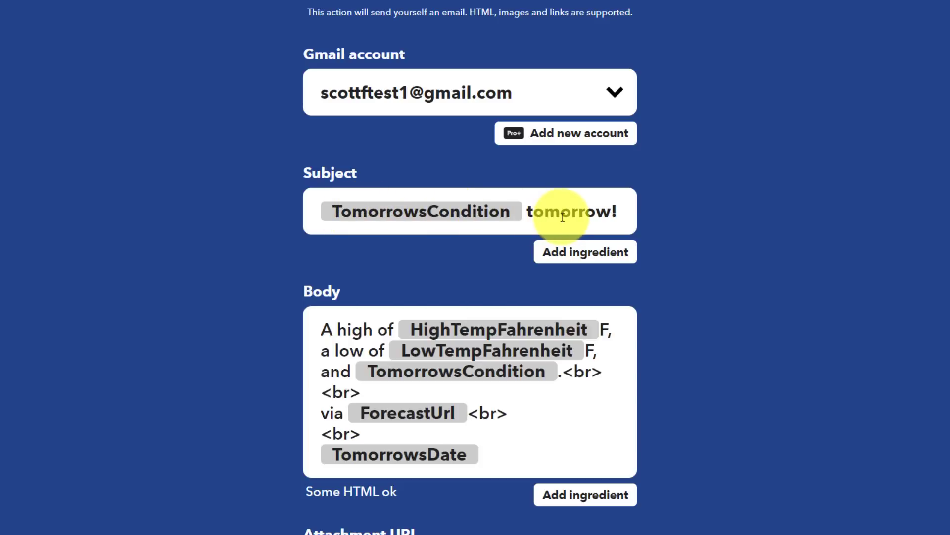
scroll(713, 241, "down", 1)
scroll(713, 241, "down", 2)
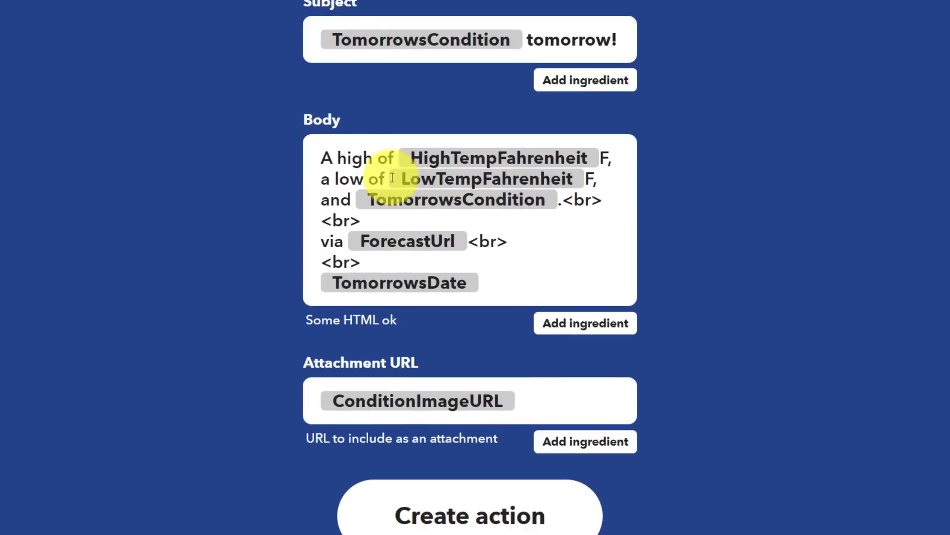
left_click(353, 158)
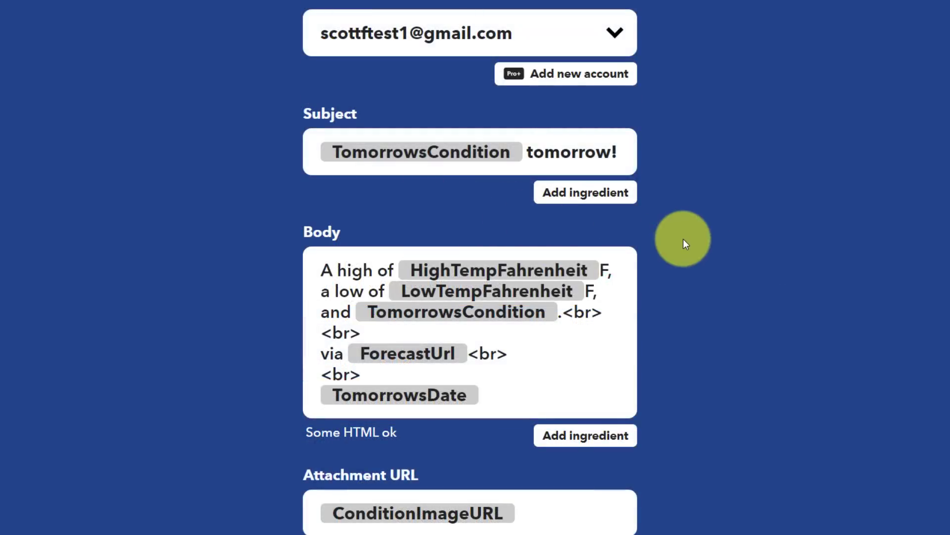
scroll(684, 238, "down", 2)
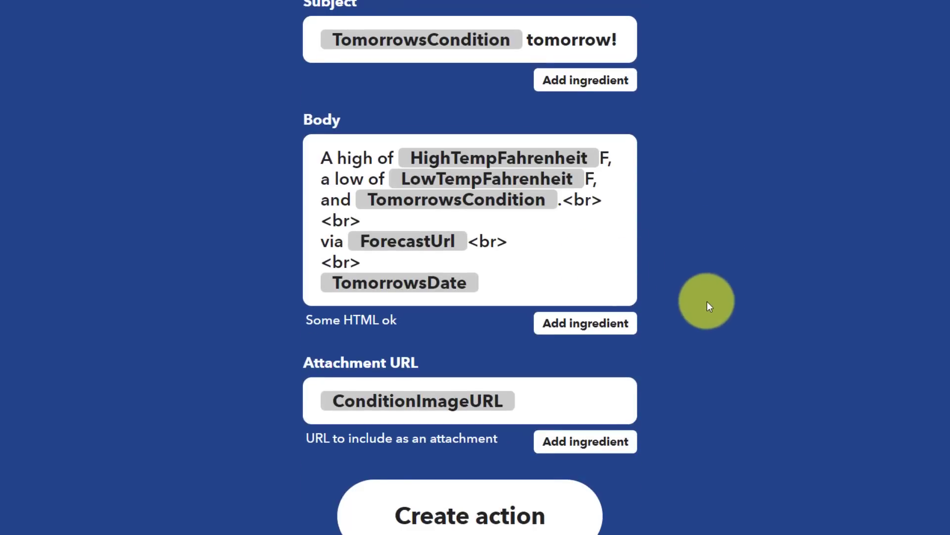
left_click(447, 518)
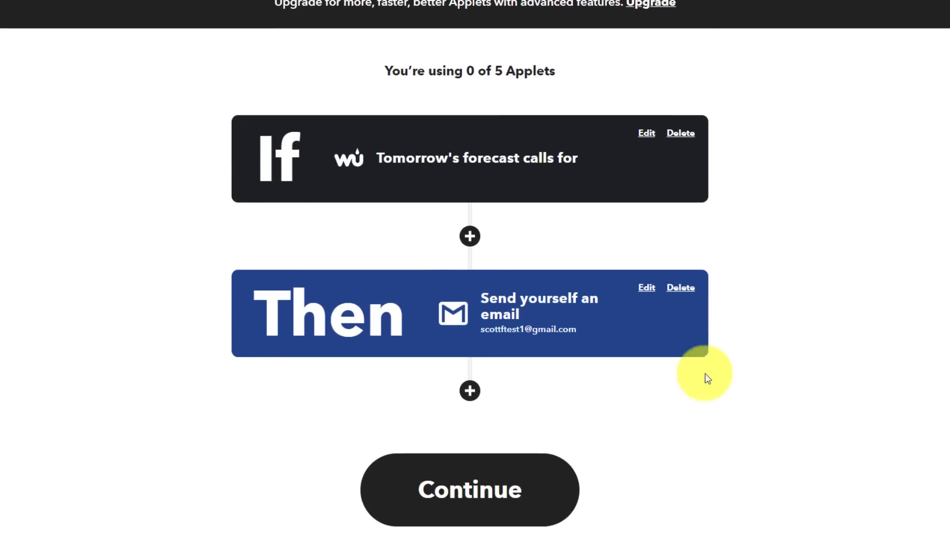
Continue to the review page and finish the snow-forecast email applet
left_click(471, 493)
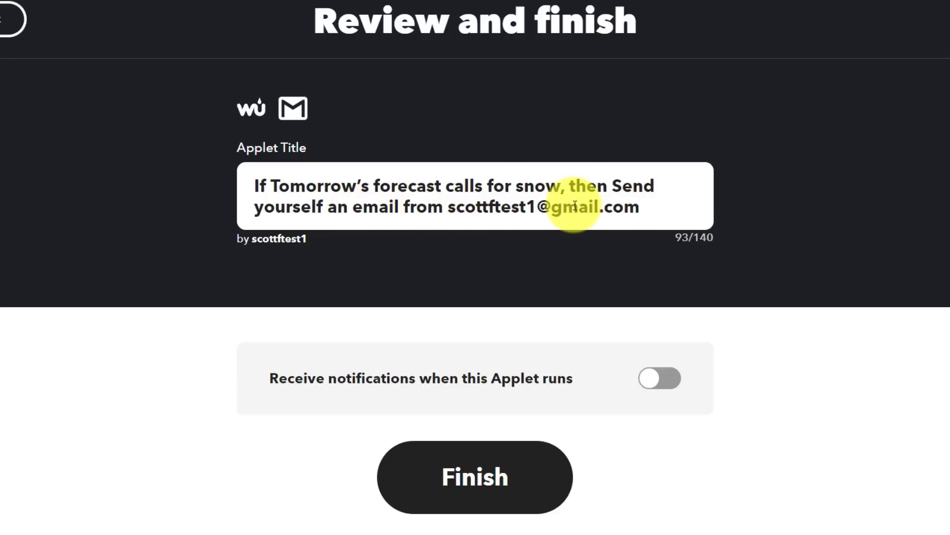
left_click(483, 488)
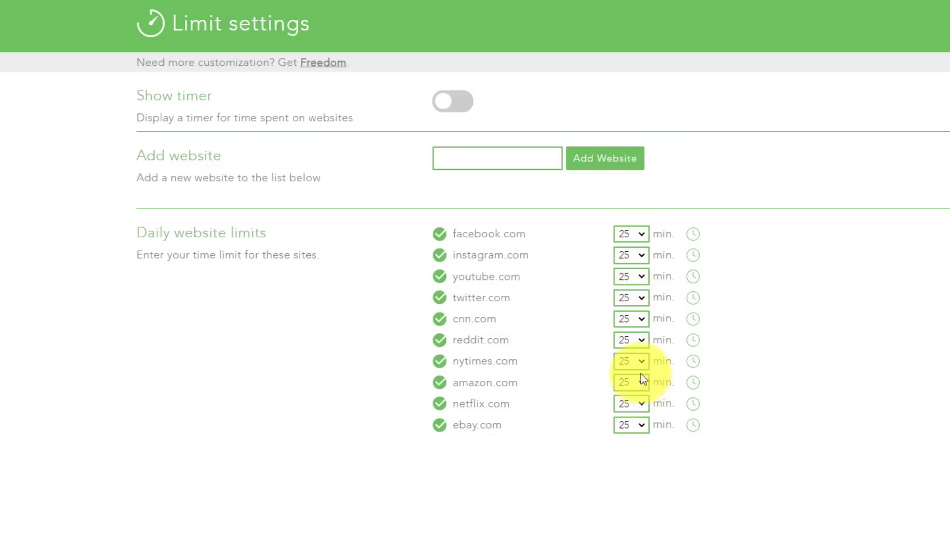
Set youtube.com's daily limit to 60 minutes and instagram.com's to 15
left_click(642, 282)
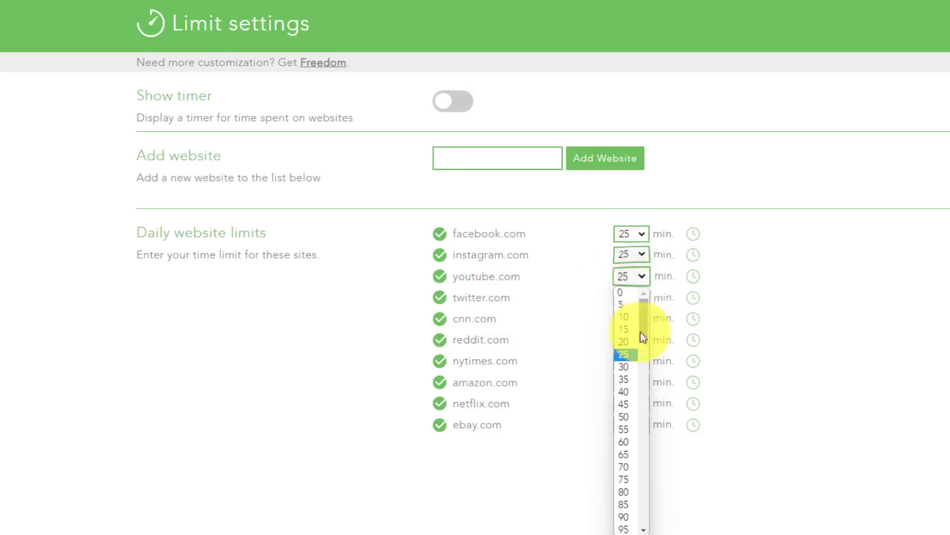
left_click(626, 442)
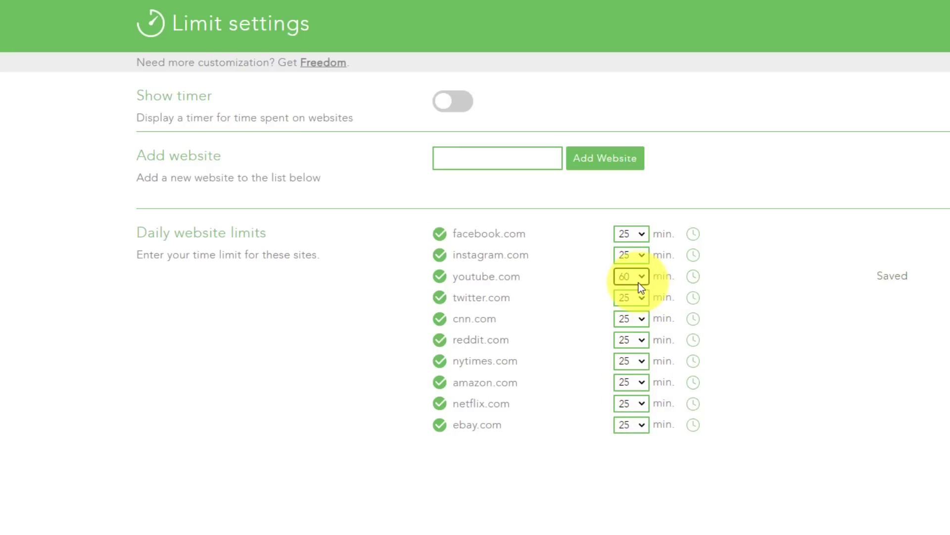
left_click(643, 256)
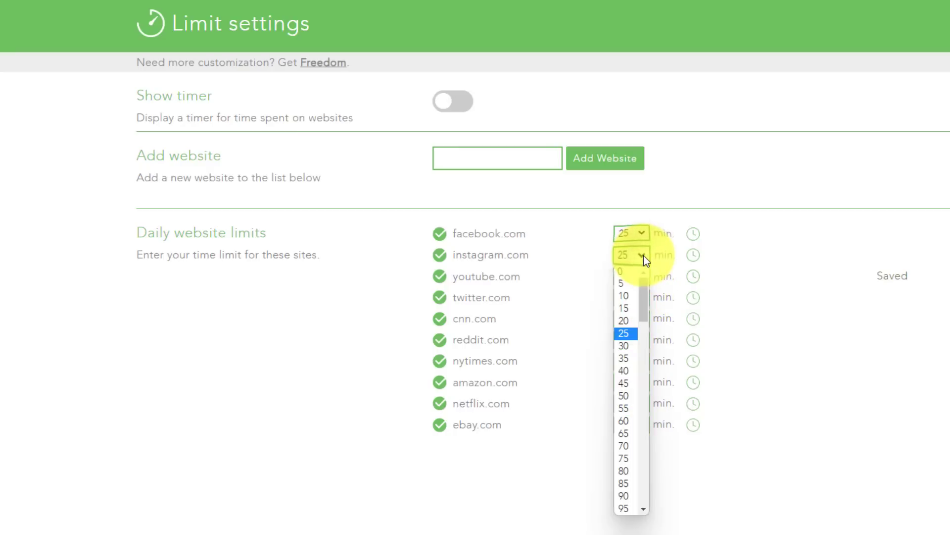
left_click(627, 308)
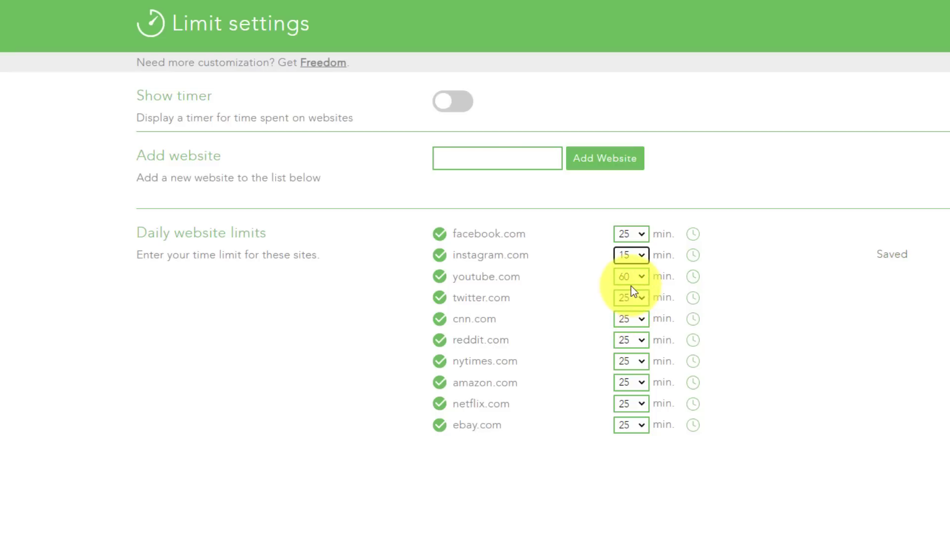
Turn on the Show timer toggle, leaving the new-website entry unused
left_click(475, 161)
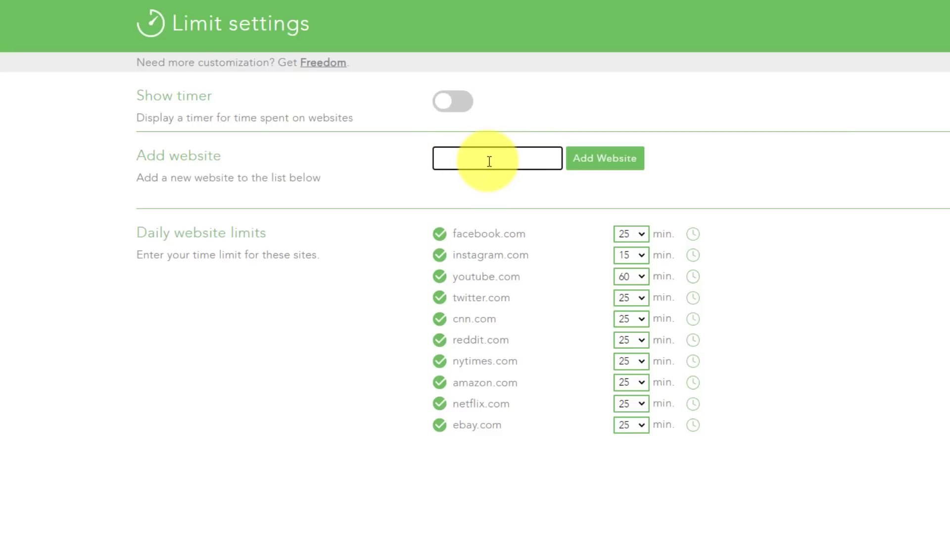
left_click(367, 112)
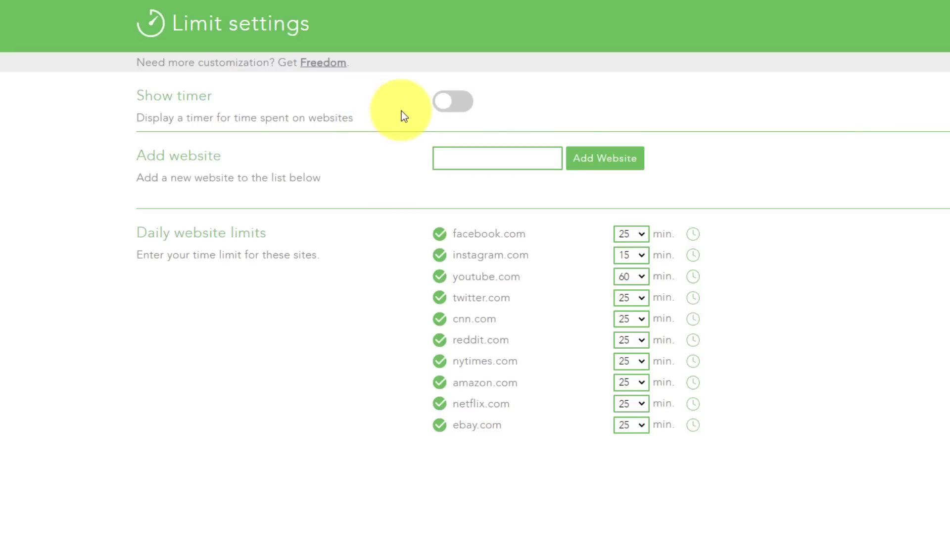
left_click(455, 103)
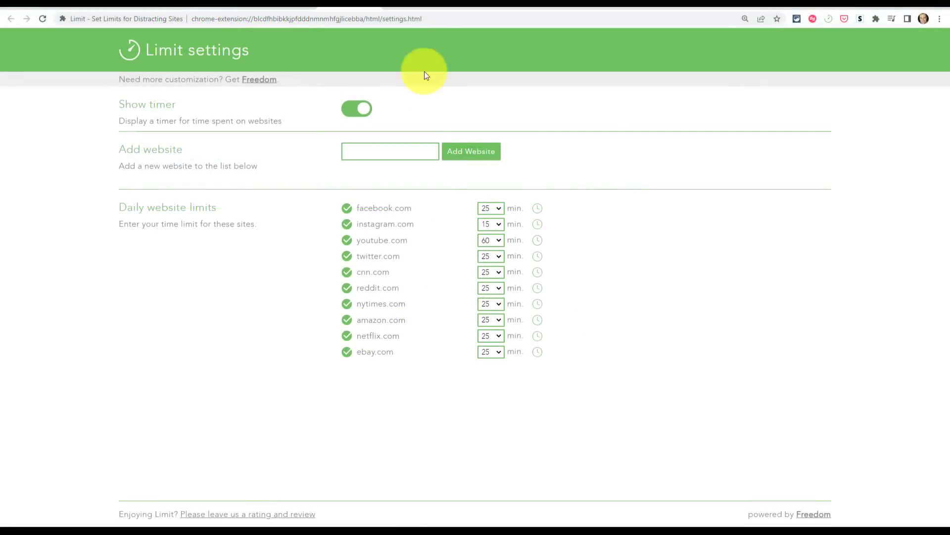
Switch to the amazon.com tab to see Limit's time-spent timer
left_click(414, 5)
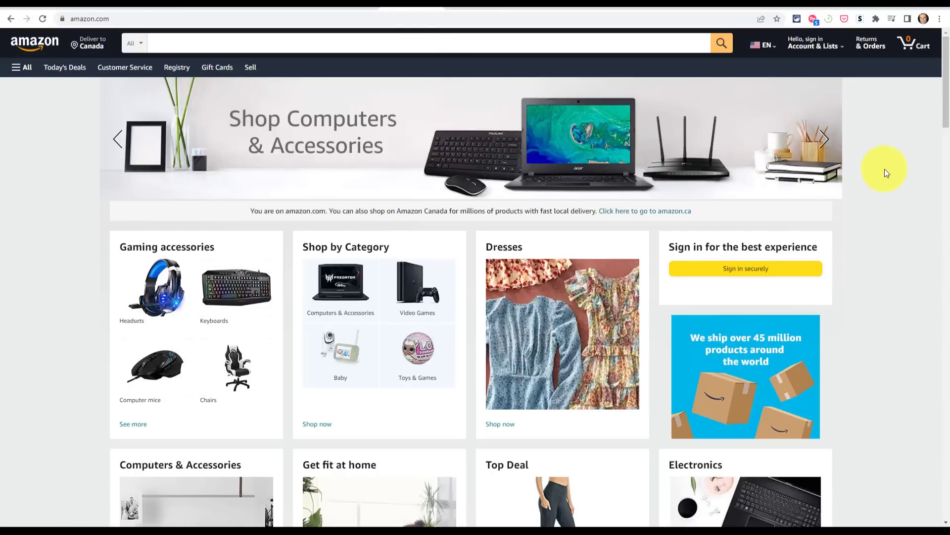
scroll(885, 169, "down", 3)
scroll(885, 169, "down", 1)
scroll(885, 169, "down", 2)
scroll(884, 173, "down", 4)
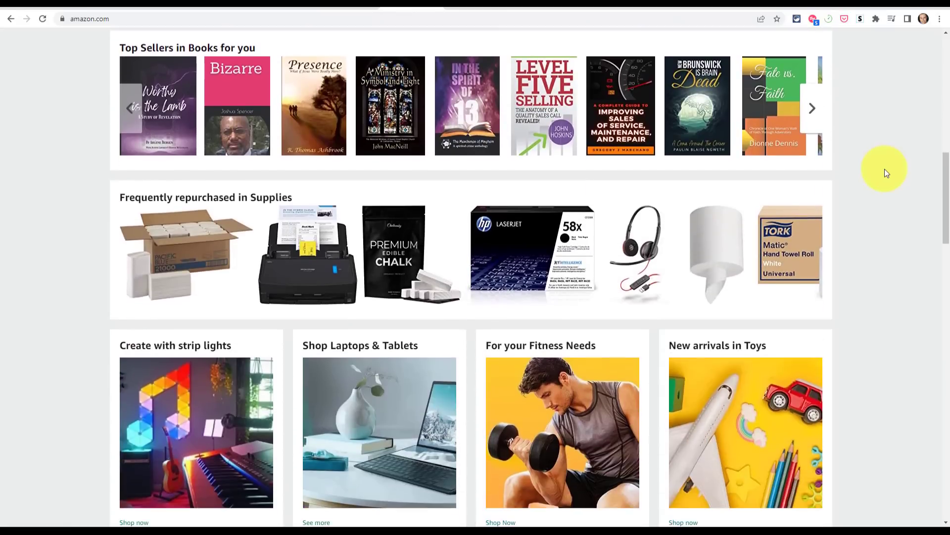
scroll(884, 172, "down", 3)
scroll(884, 173, "up", 2)
scroll(884, 174, "up", 8)
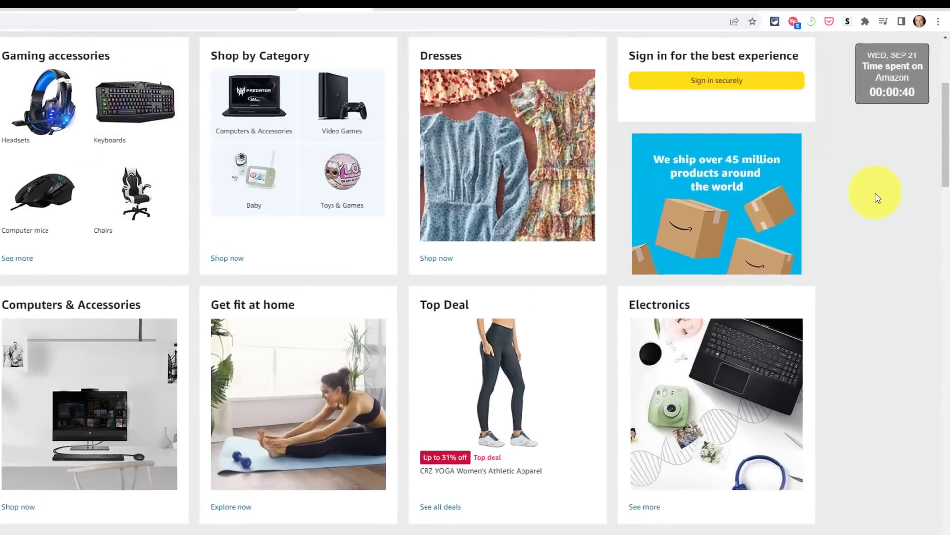
scroll(884, 174, "up", 2)
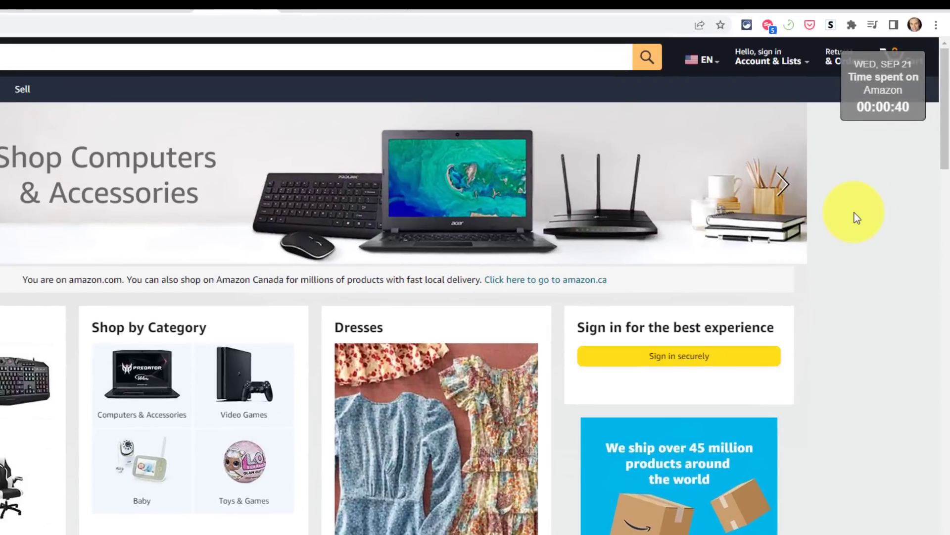